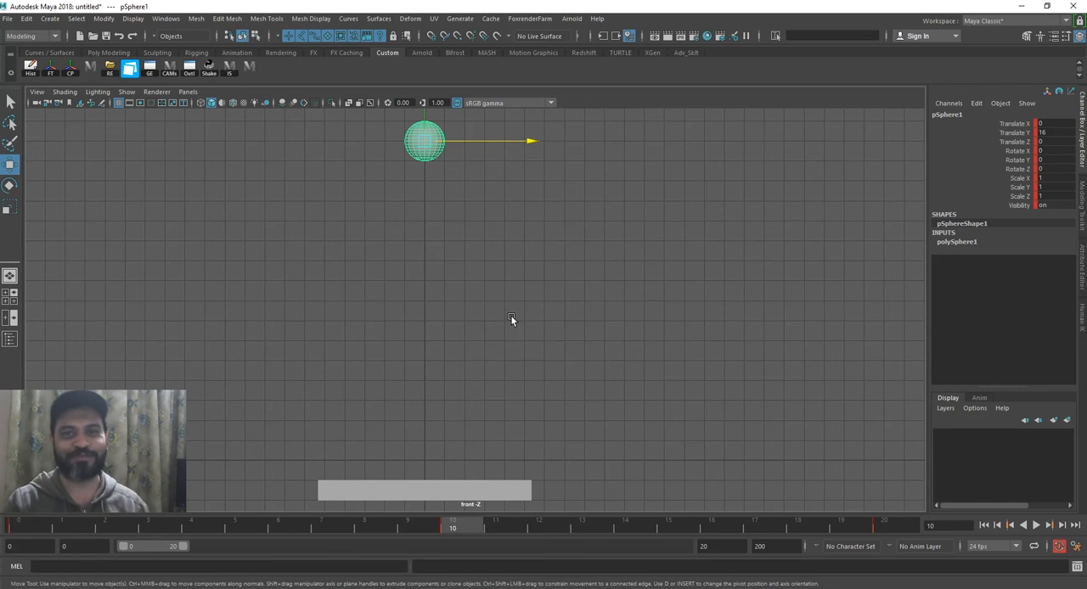
Review the 12_Principles list of animation principles in ACDSee Quick View and return to Maya.
left_click(541, 306)
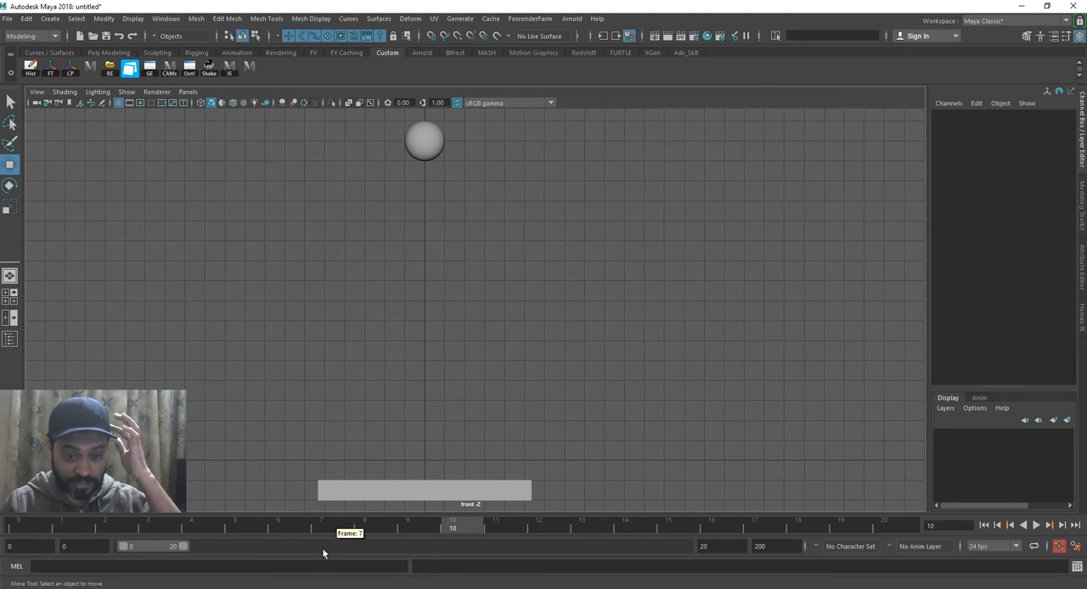
left_click(290, 554)
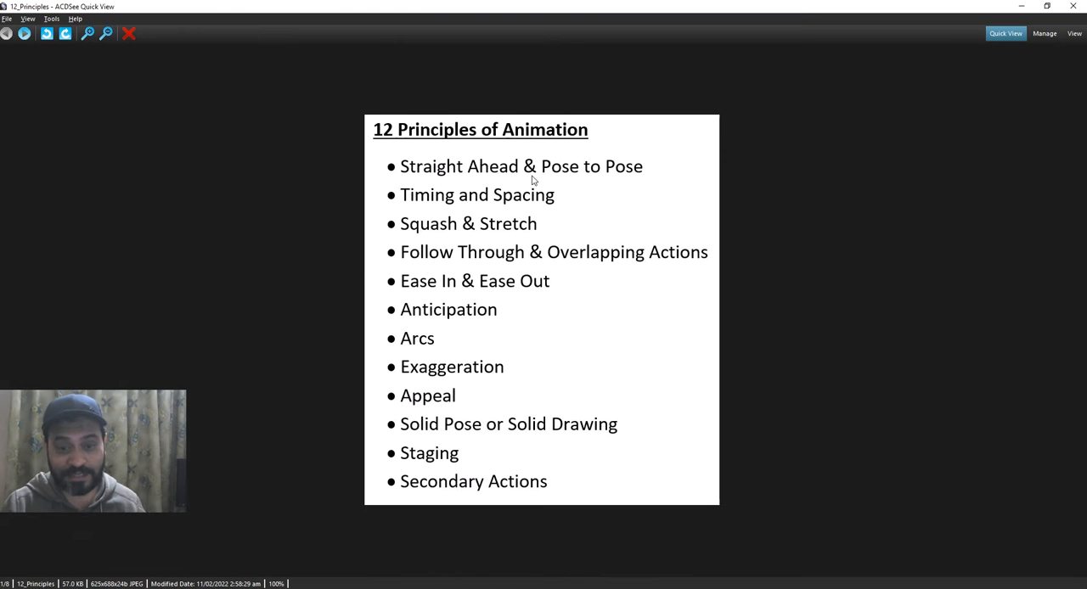
left_click(1022, 5)
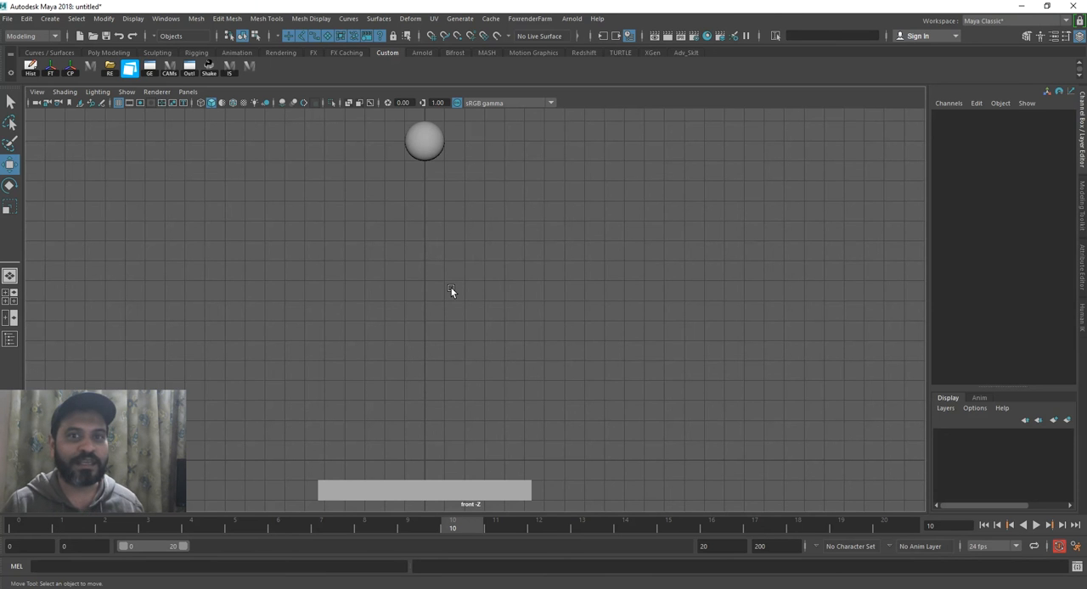
left_click(329, 586)
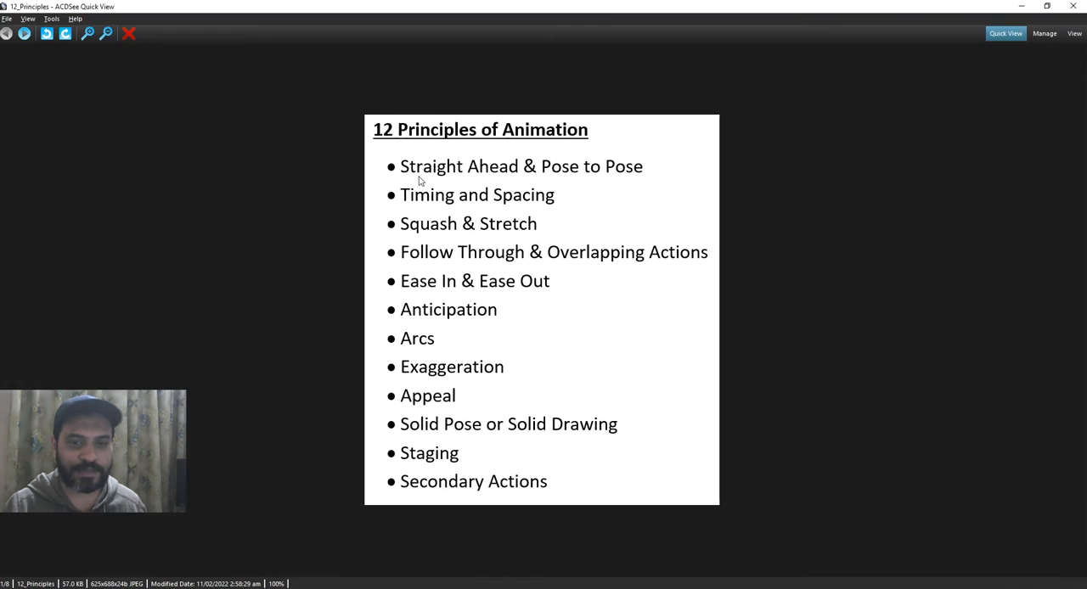
left_click(1024, 5)
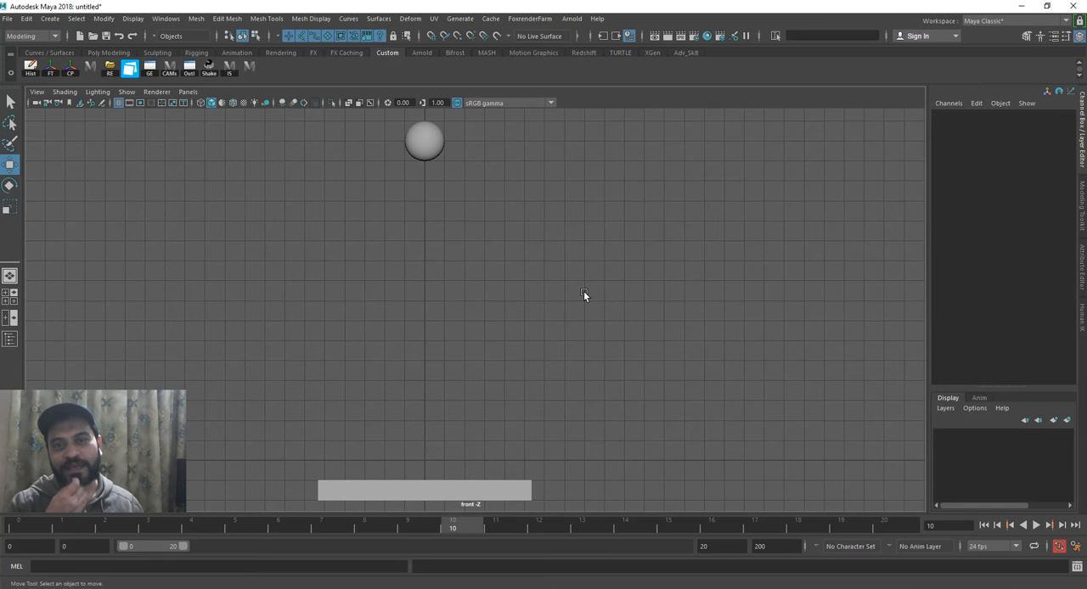
Select the sphere and play back its bounce, stopping on the raised pose at frame 10.
left_click(434, 135)
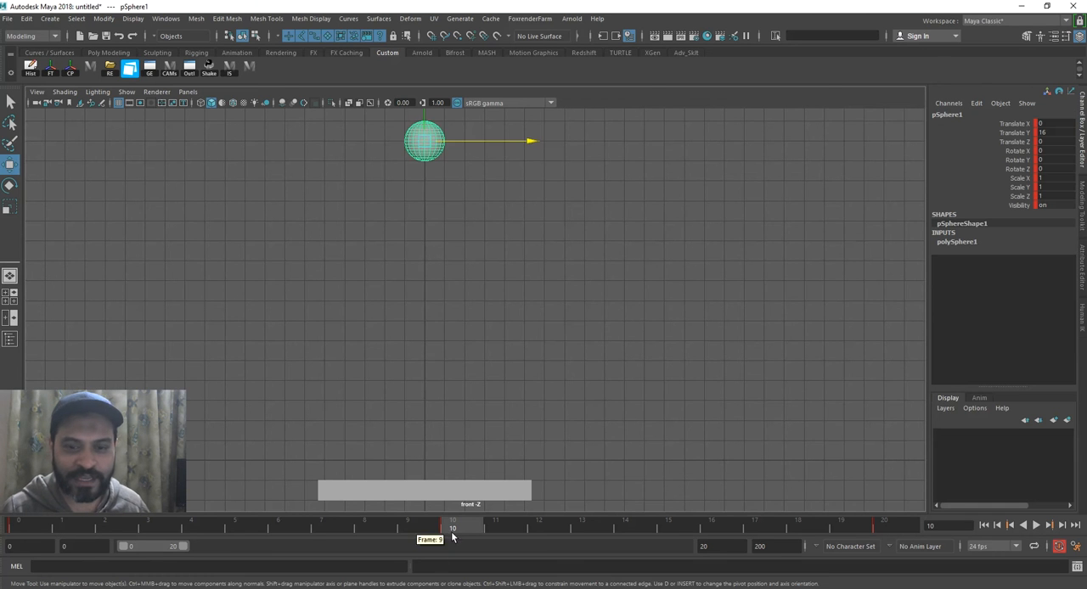
key("alt+v")
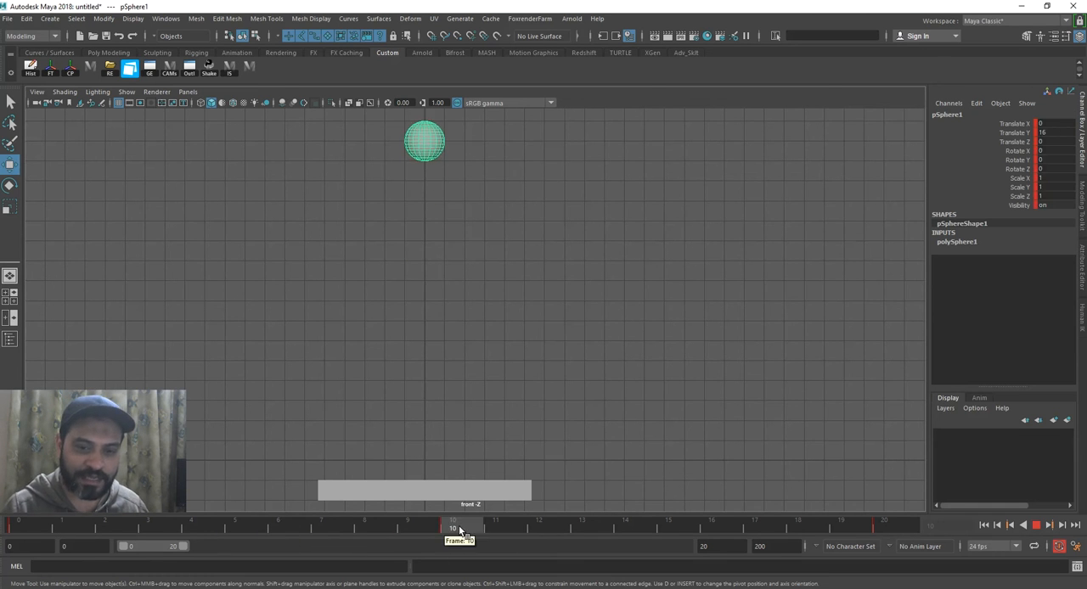
left_click(451, 527)
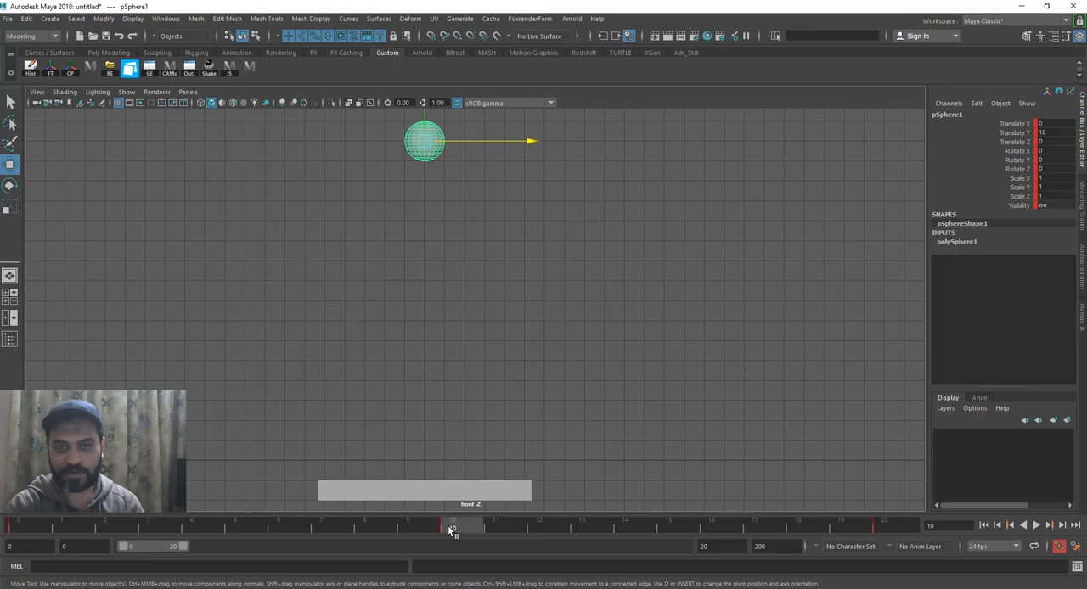
key("alt+v")
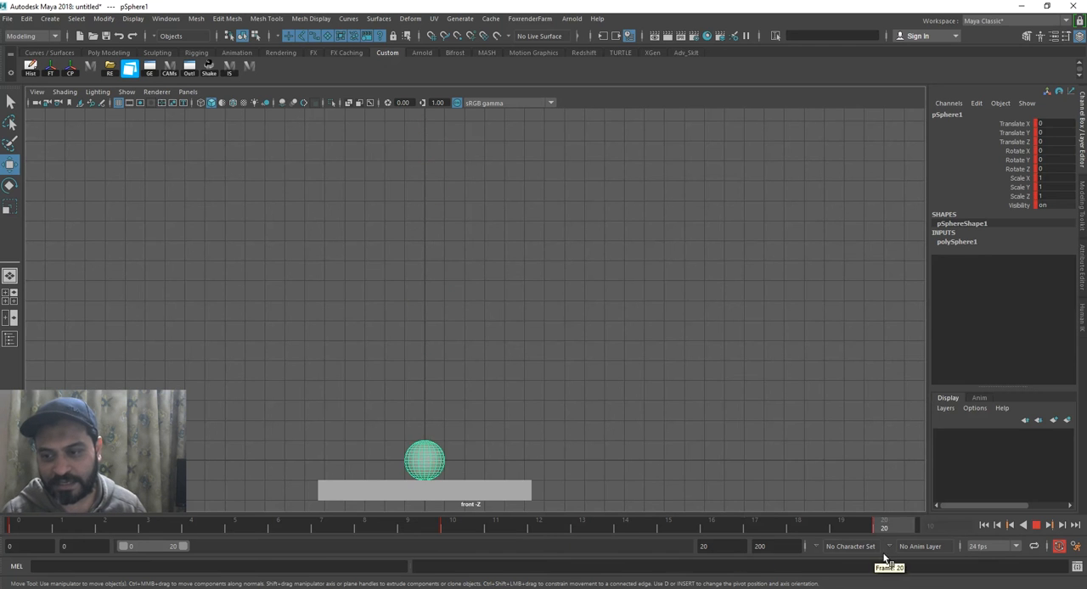
key("alt+v")
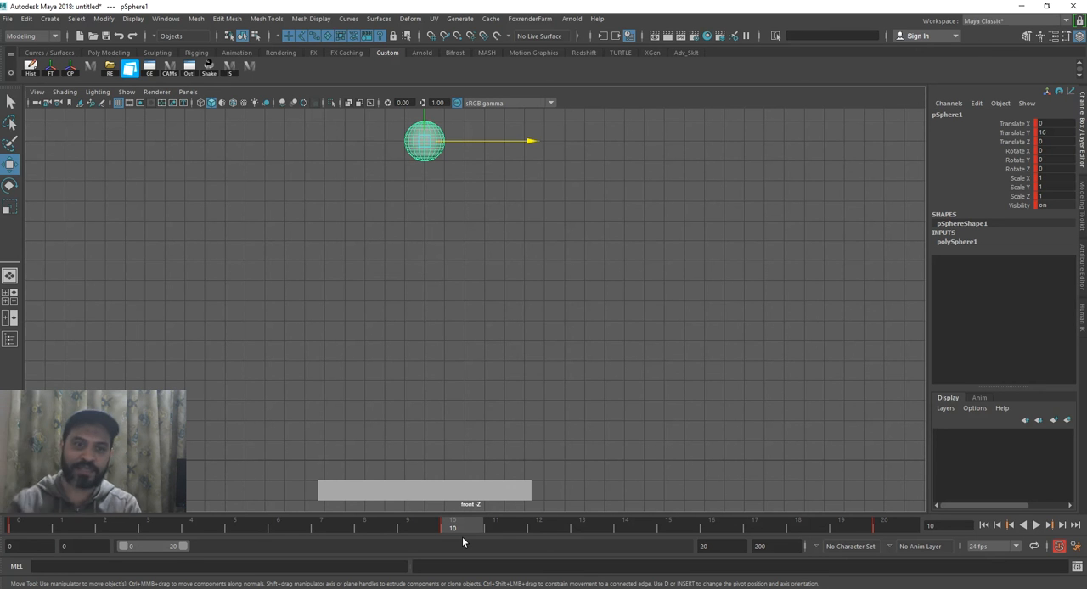
key("alt+v")
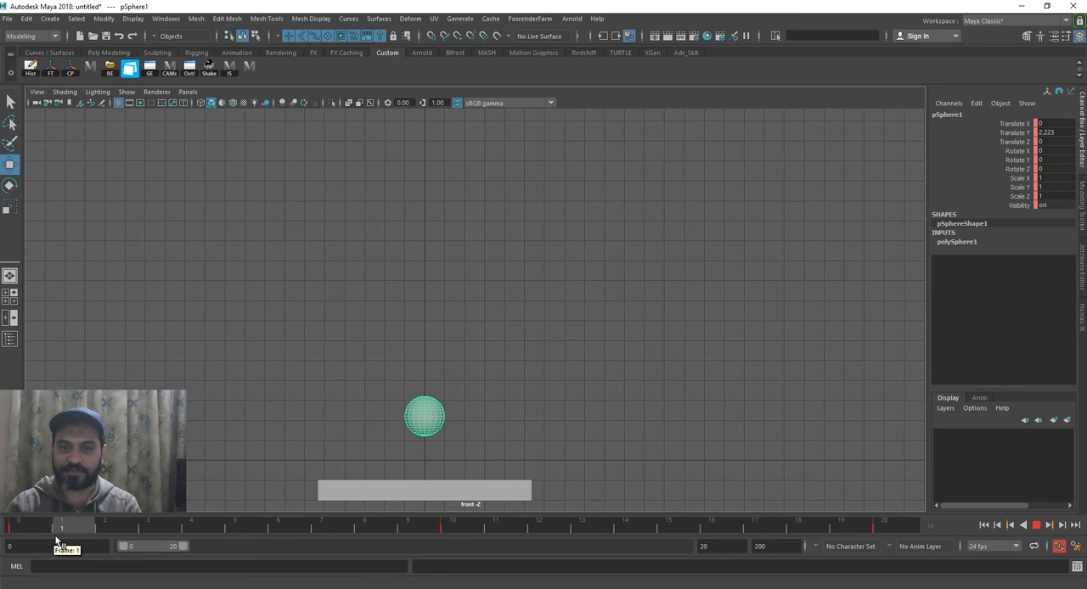
left_click(450, 526)
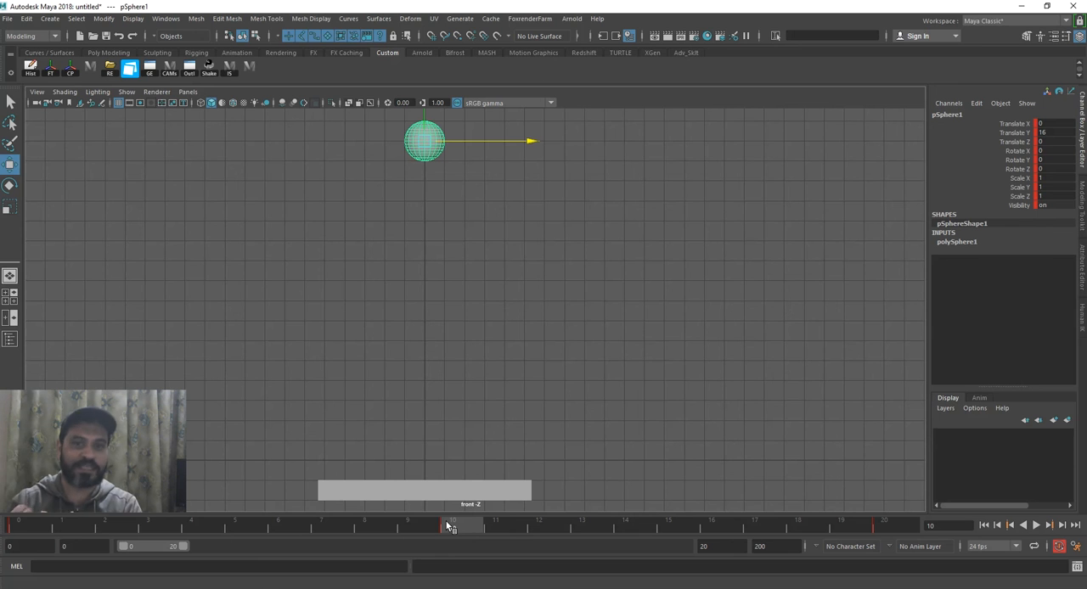
Scrub through the rising half of the sphere's bounce between frames 0 and 10.
mouse_move(449, 526)
left_mouse_down()
mouse_move(906, 540)
mouse_move(458, 536)
left_mouse_up()
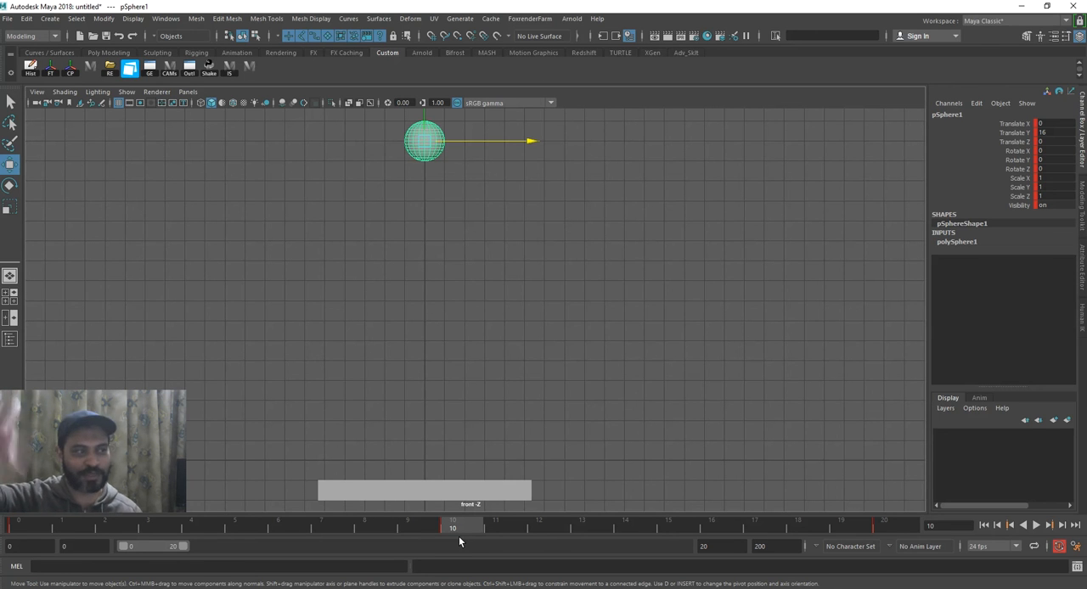
left_click_drag(66, 528, 472, 467)
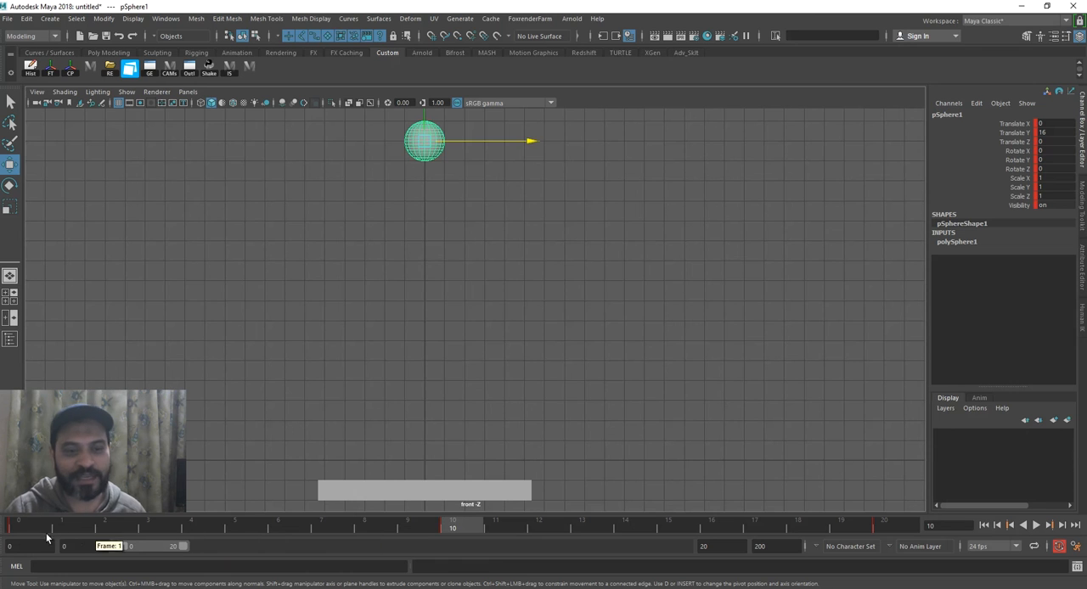
left_click(194, 529)
Copy the sphere's raised pose from frame 10 to frame 8 and set a key there.
left_click(452, 530)
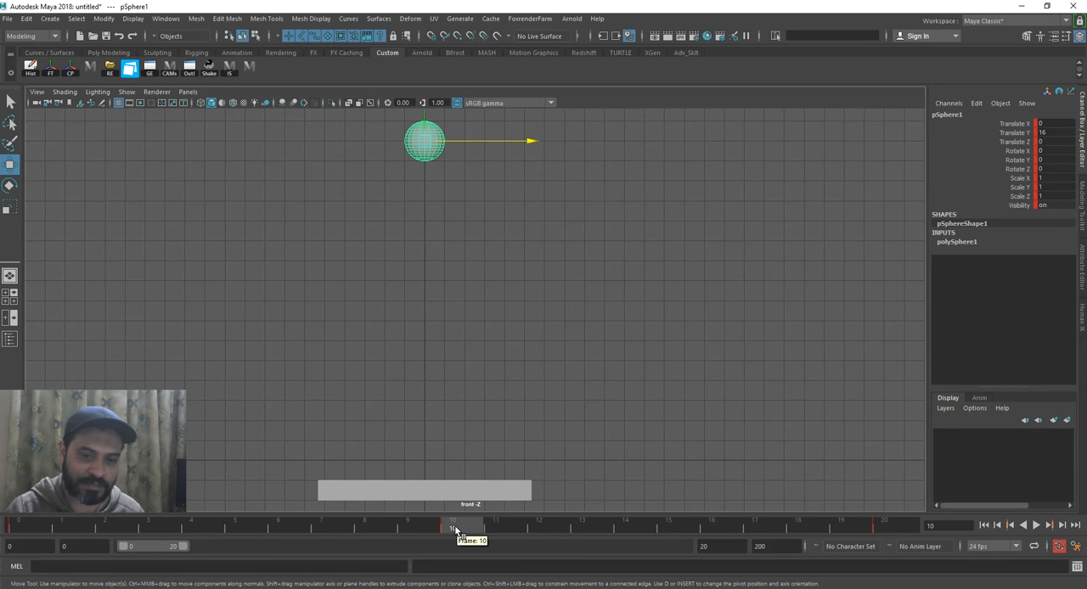
left_click(386, 527)
key("s")
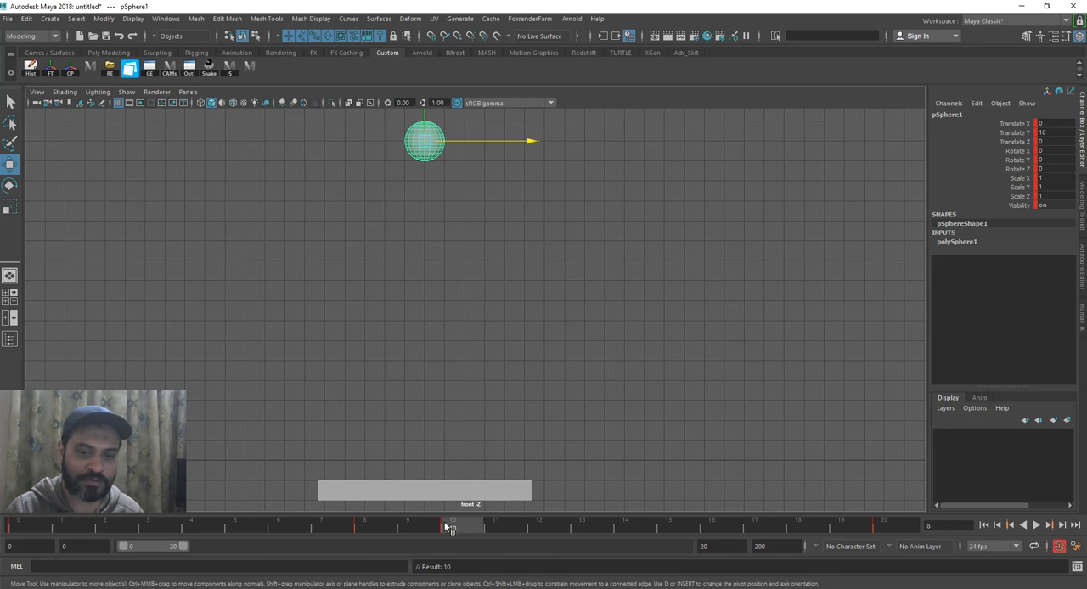
Move the sphere's frame 10 key to frame 12 on the timeline.
left_click_drag(371, 525, 468, 533)
left_click(462, 529, "shift")
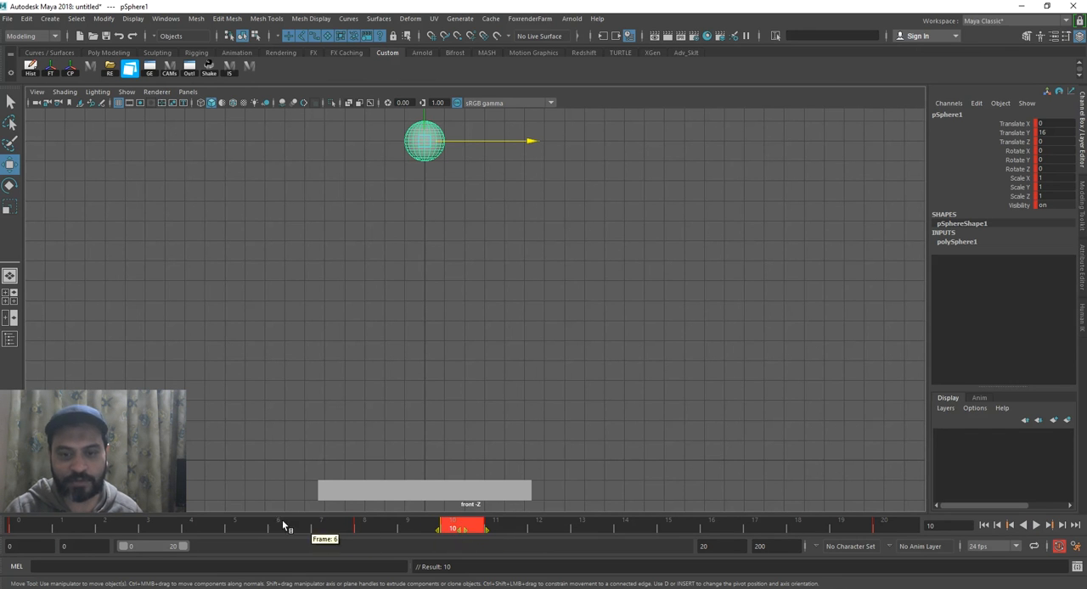
left_click(388, 530)
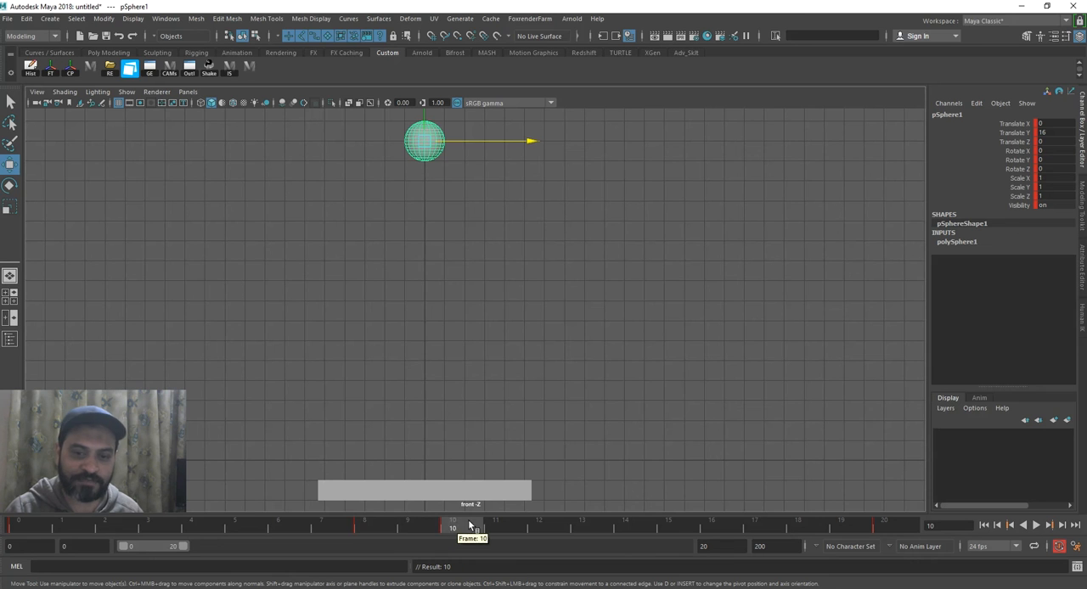
left_click(26, 524)
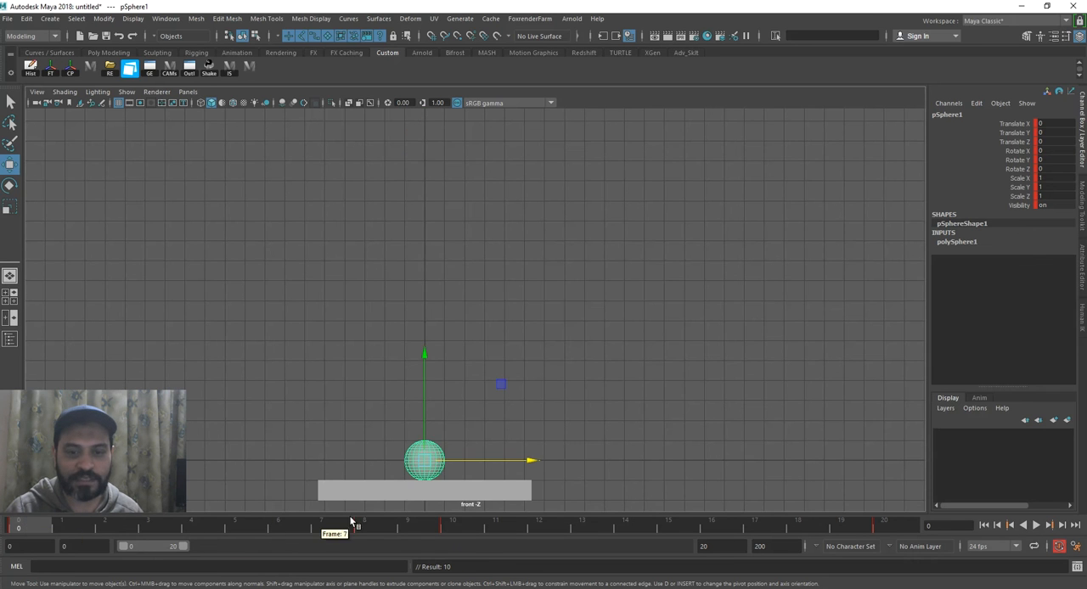
left_click(366, 524)
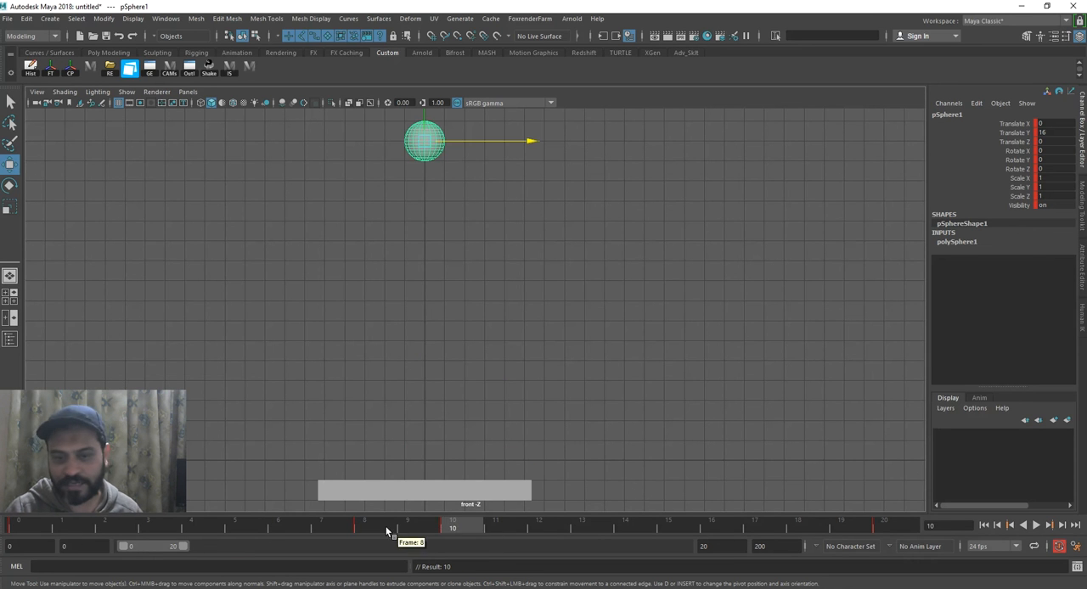
left_click(454, 526)
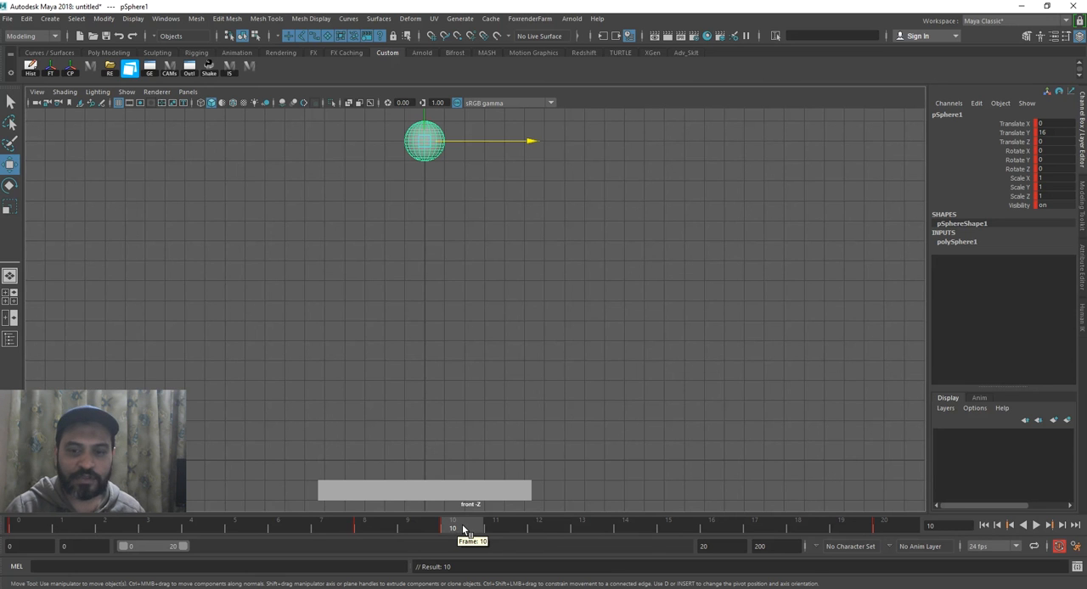
left_click(465, 527, "shift")
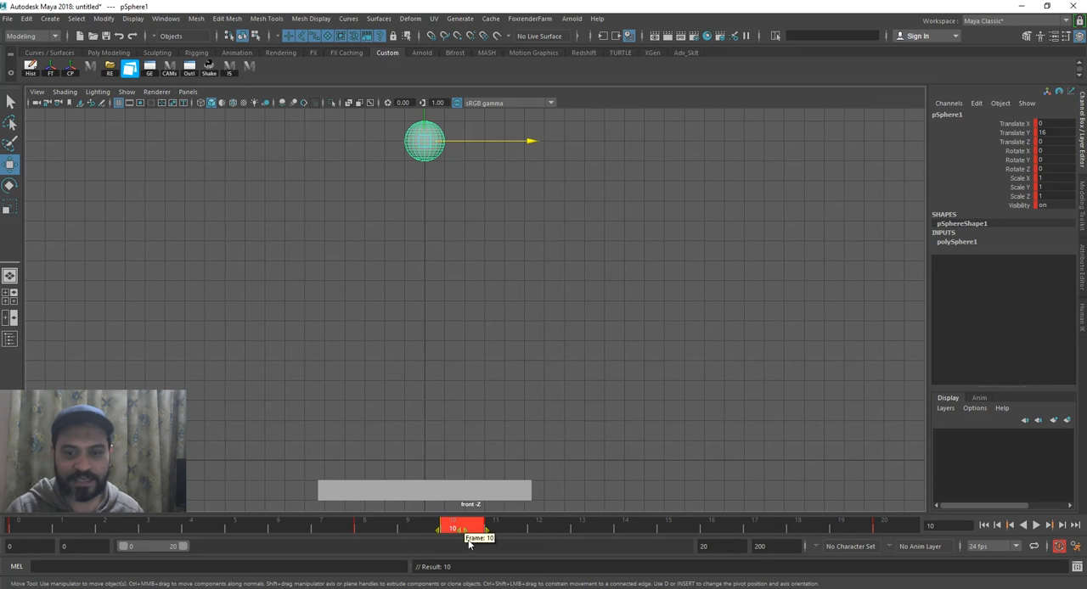
left_click_drag(470, 534, 555, 531)
Play back the retimed bounce and scrub through the sphere's hold between frames 8 and 12.
left_click(364, 523)
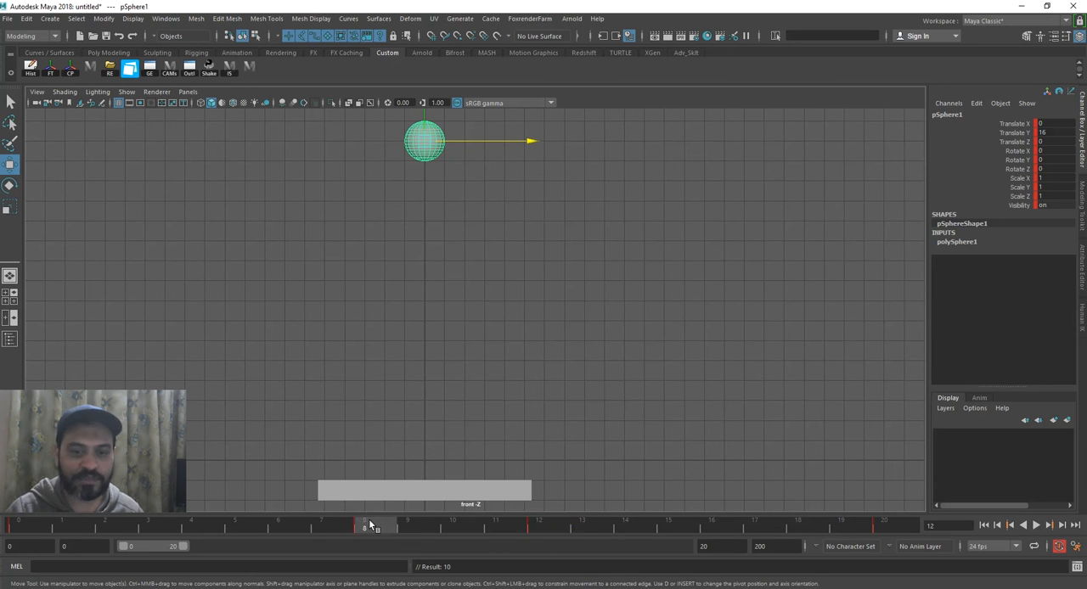
key("alt+v")
mouse_move(371, 530)
left_mouse_down()
mouse_move(915, 538)
mouse_move(553, 524)
mouse_move(290, 526)
mouse_move(494, 534)
mouse_move(20, 526)
left_mouse_up()
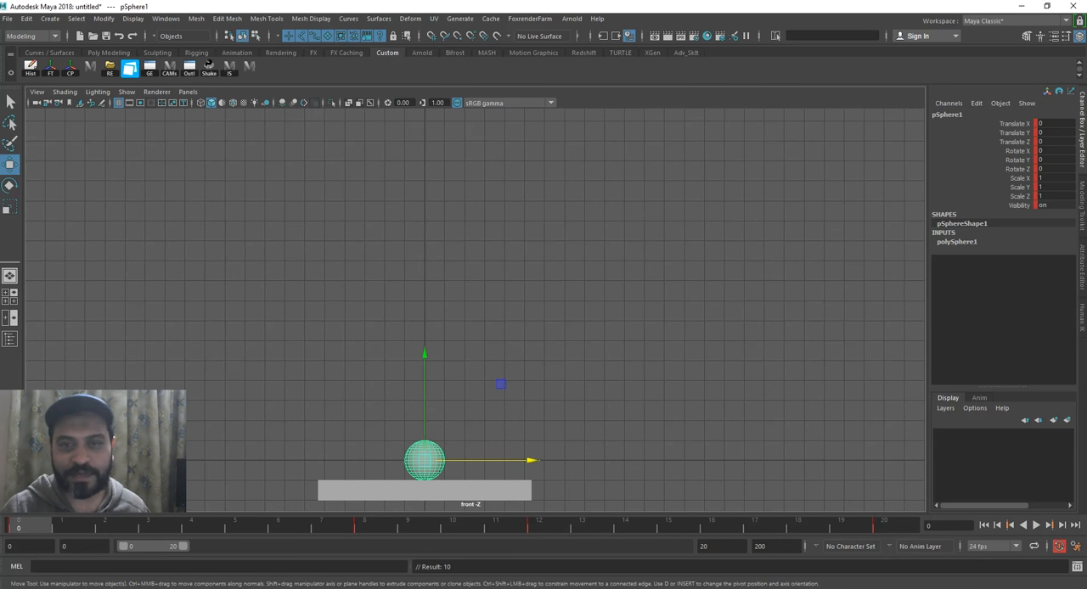
left_click(1035, 525)
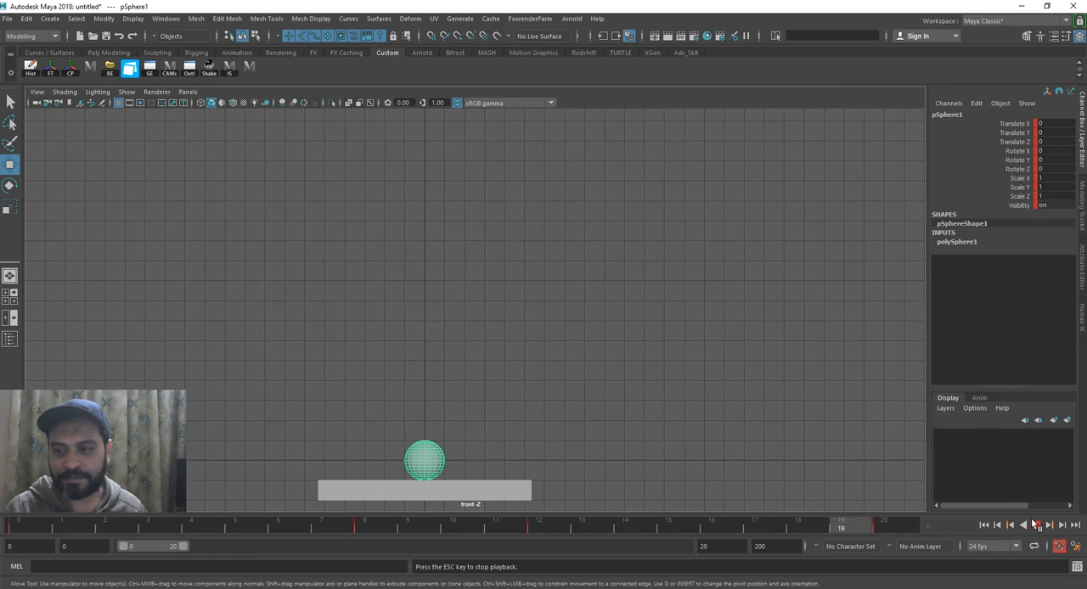
left_click(1035, 524)
mouse_move(406, 529)
left_mouse_down()
mouse_move(462, 528)
mouse_move(391, 530)
mouse_move(492, 532)
mouse_move(375, 534)
left_mouse_up()
left_click_drag(539, 544, 475, 535)
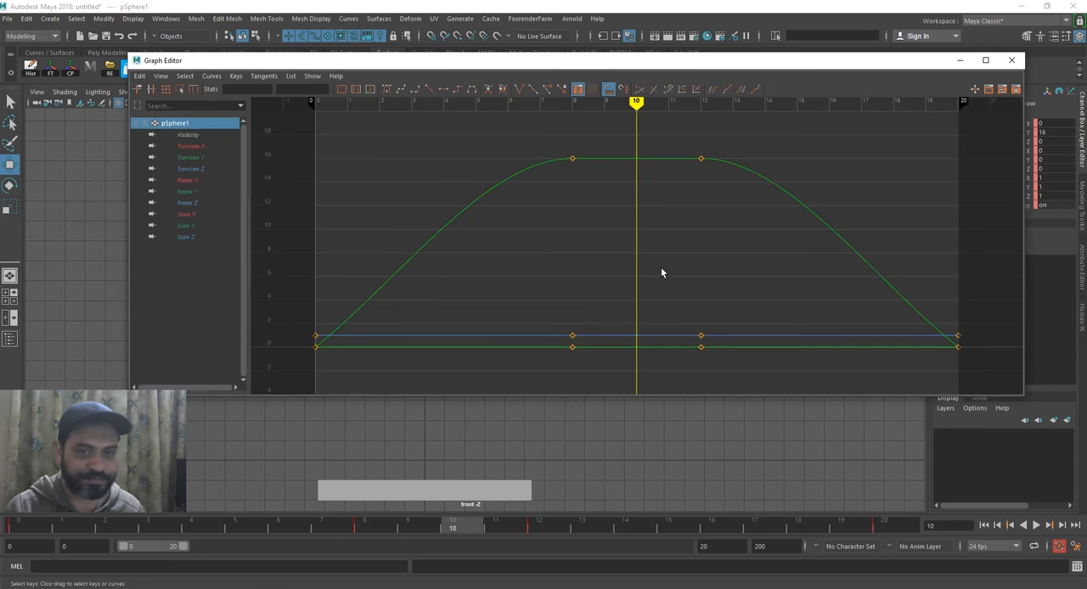
Isolate the sphere's Translate Y curve in the Graph Editor.
mouse_move(638, 247)
middle_mouse_down("alt")
mouse_move(629, 278)
mouse_move(638, 235)
middle_mouse_up("alt")
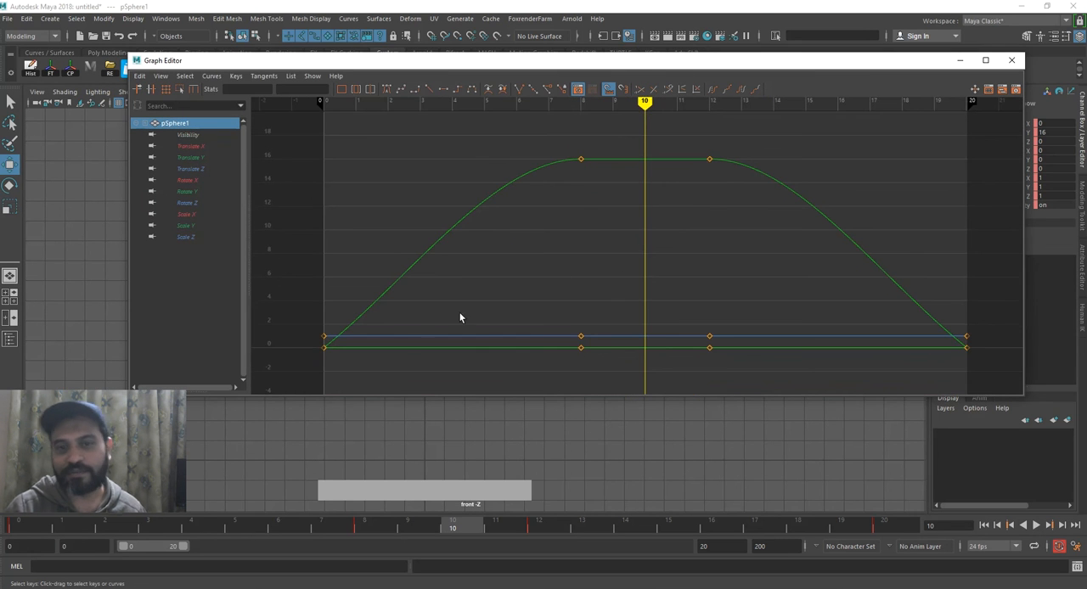
left_click_drag(368, 275, 413, 314)
left_click(189, 157)
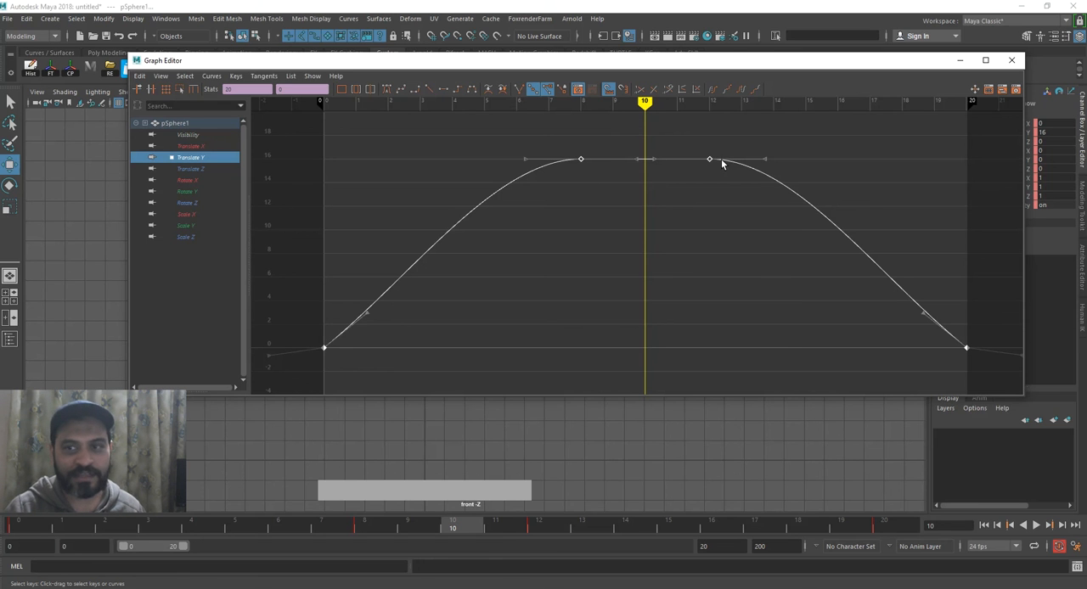
left_click(724, 274)
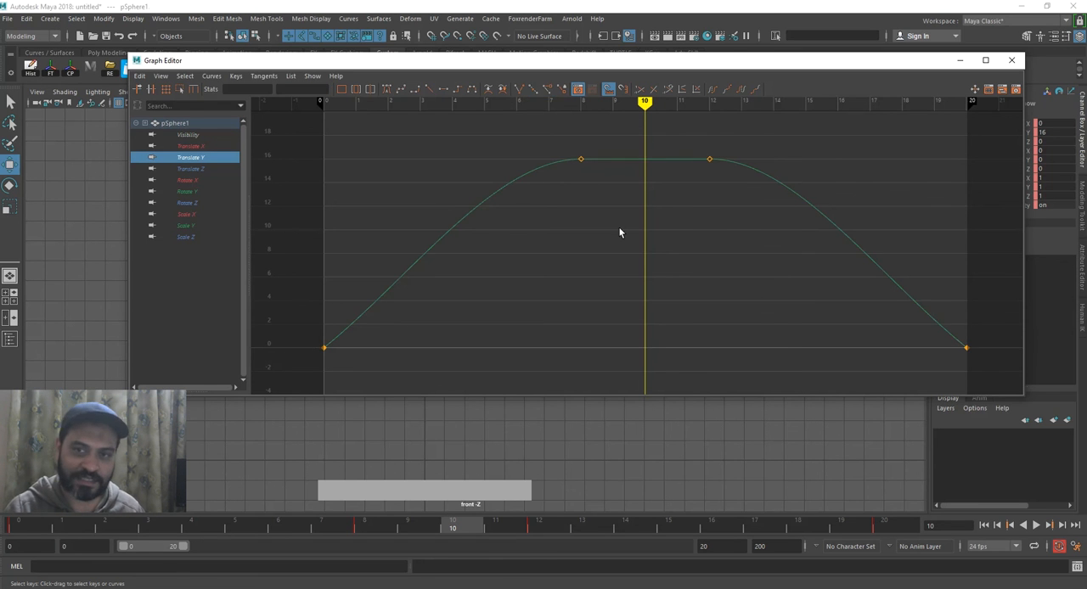
Raise the inner tangents of the Translate Y keys at frames 8 and 12 by a 0.1 value offset to arch the hold.
left_click_drag(660, 227, 656, 229)
middle_click_drag(649, 231, 645, 297, "alt")
scroll(616, 241, "up", 8)
middle_click_drag(616, 241, 617, 250, "alt")
left_click_drag(596, 263, 519, 181)
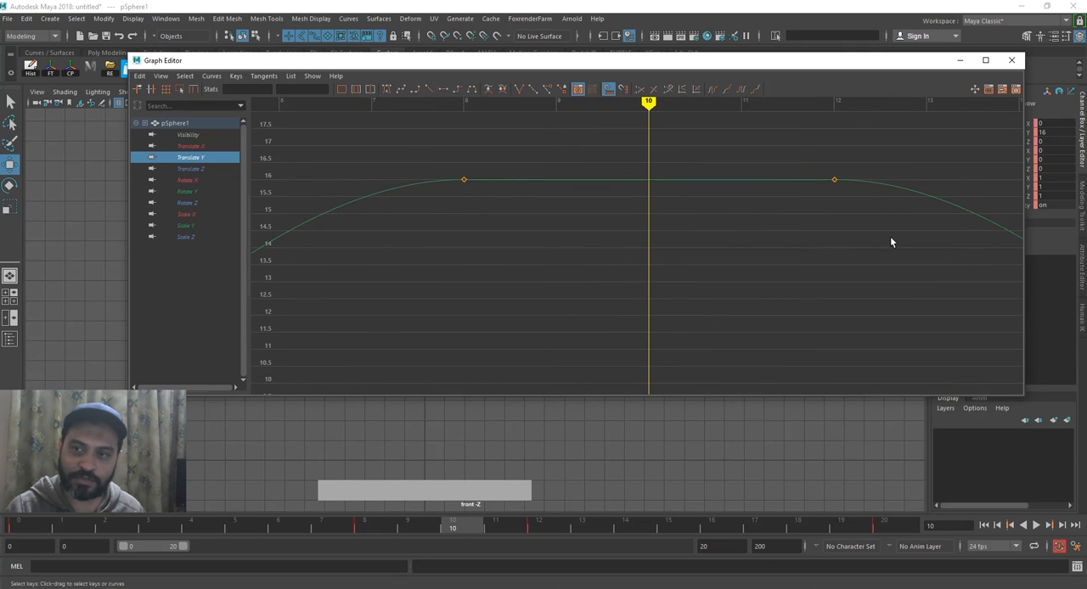
left_click_drag(890, 242, 890, 241)
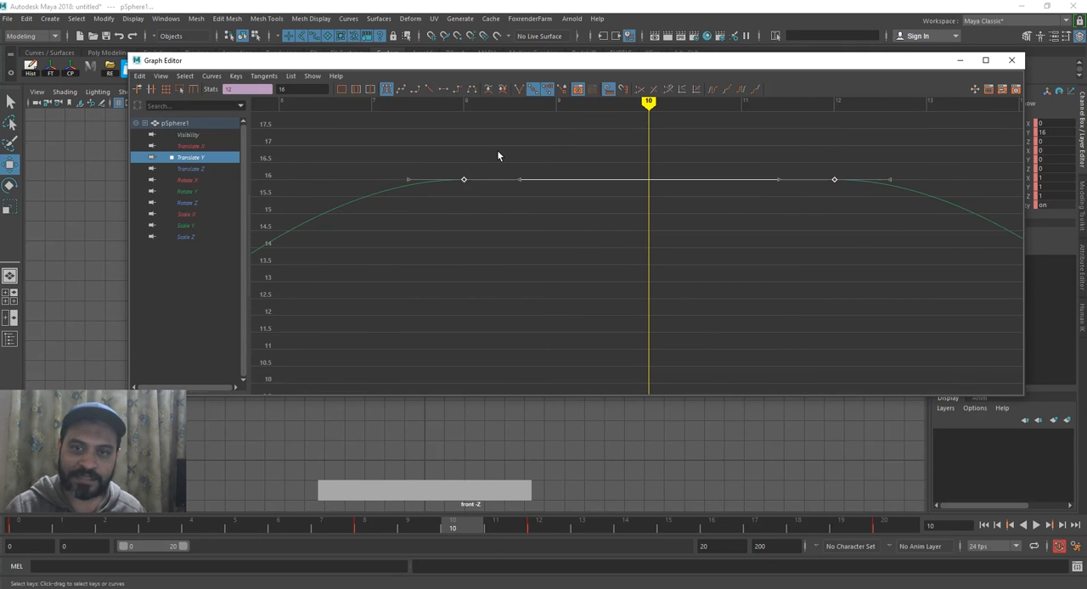
left_click_drag(495, 146, 536, 170)
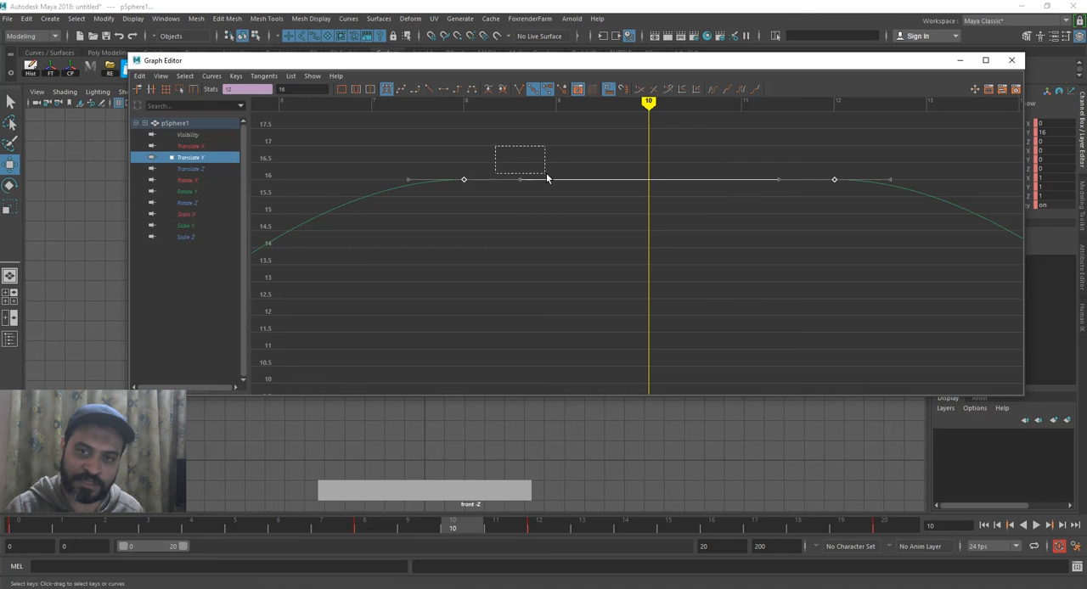
left_click_drag(791, 216, 790, 215)
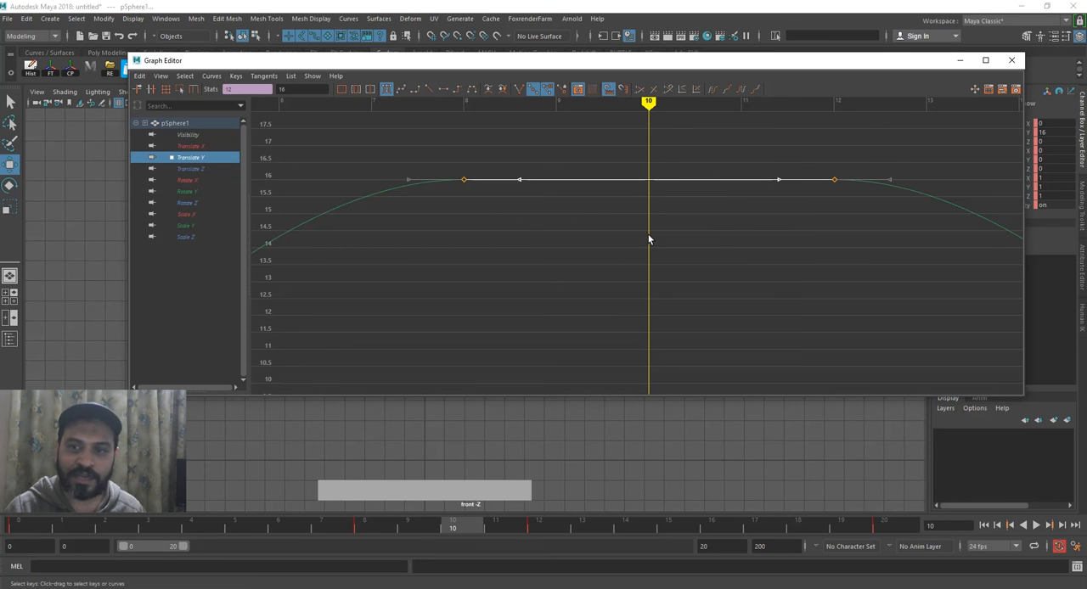
middle_click_drag(648, 235, 647, 230)
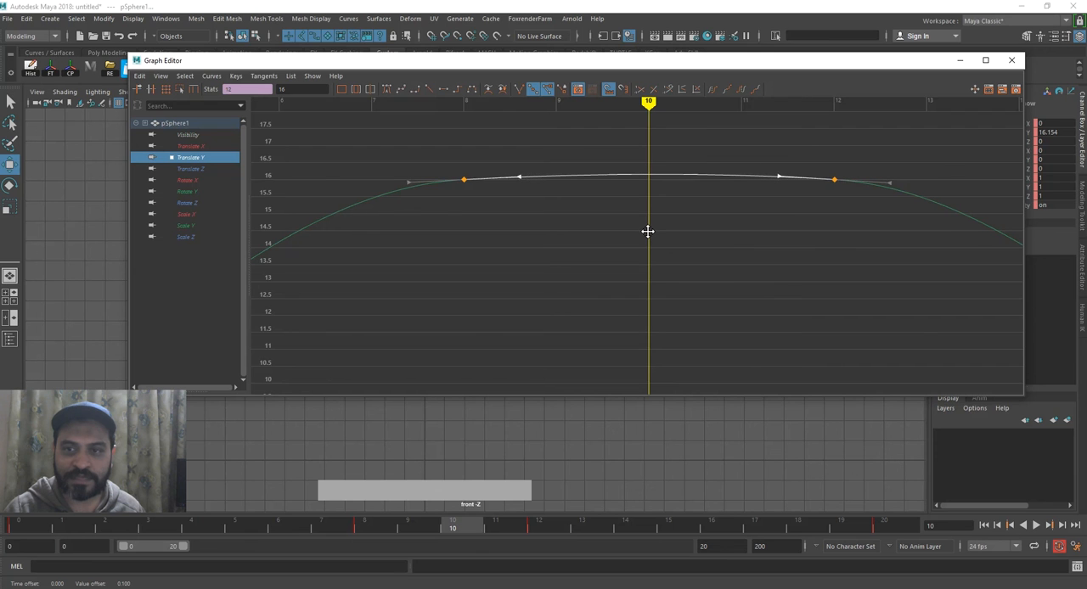
scroll(683, 254, "down", 6)
left_click(696, 297)
middle_click_drag(697, 299, 696, 268, "alt")
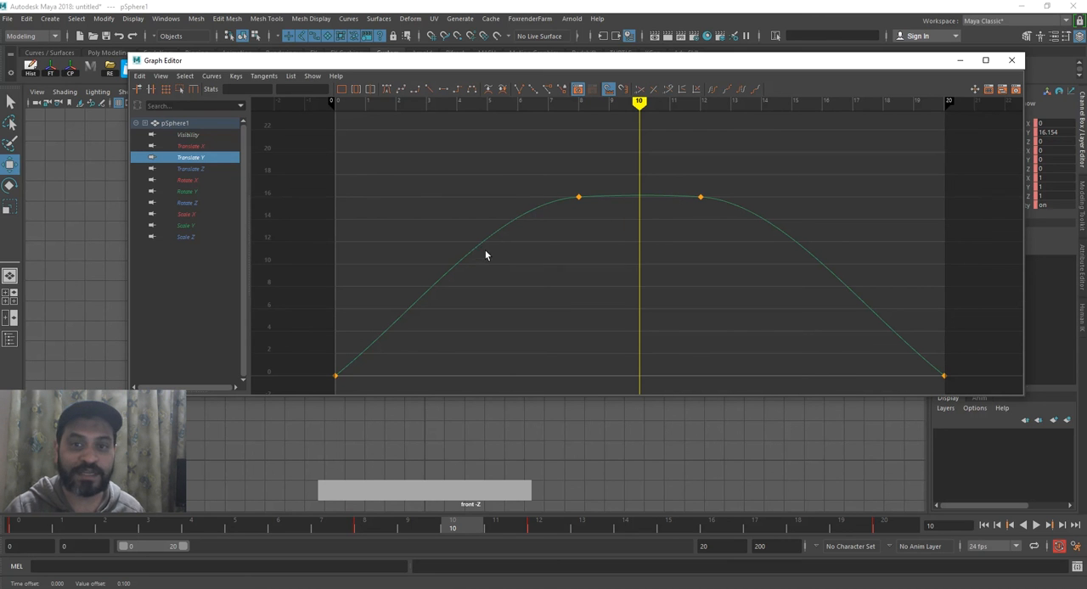
Adjust the inner tangents of the Translate Y keys at frames 8 and 12 into a gentle arch and minimize the Graph Editor.
left_click_drag(769, 258, 768, 258)
middle_click_drag(651, 254, 636, 215)
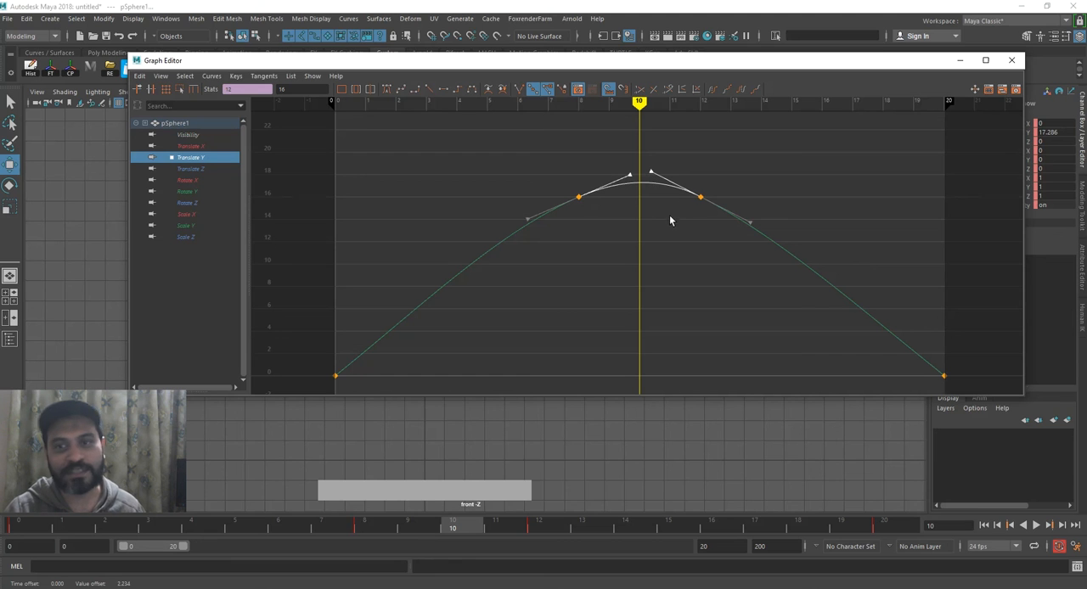
middle_click_drag(634, 230, 632, 243)
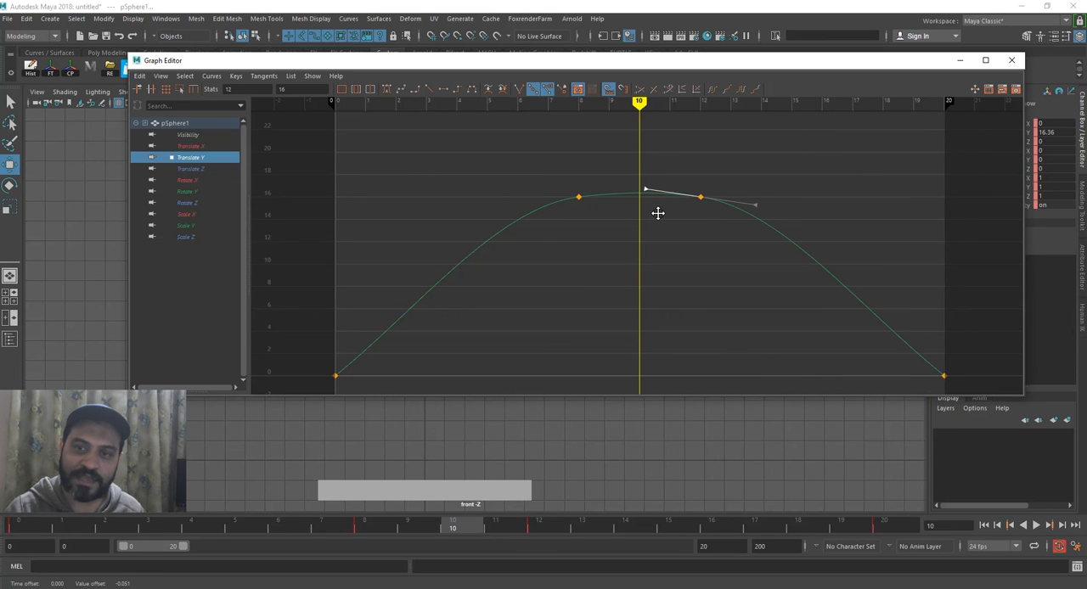
left_click(960, 62)
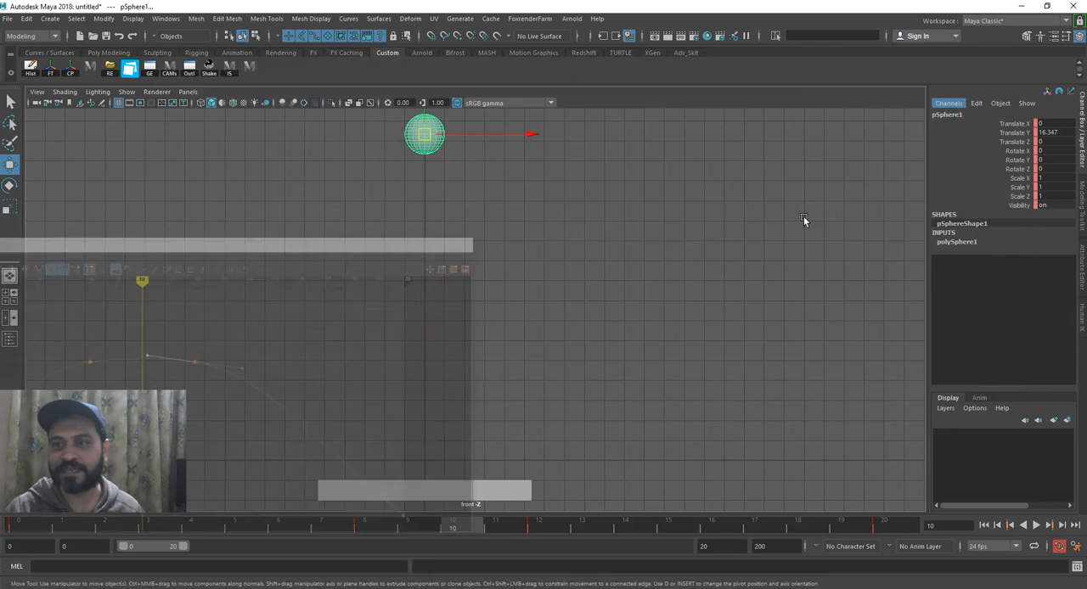
Scrub the sphere's hold from frame 8 and play back the whole bounce from frame 0.
left_click(384, 528)
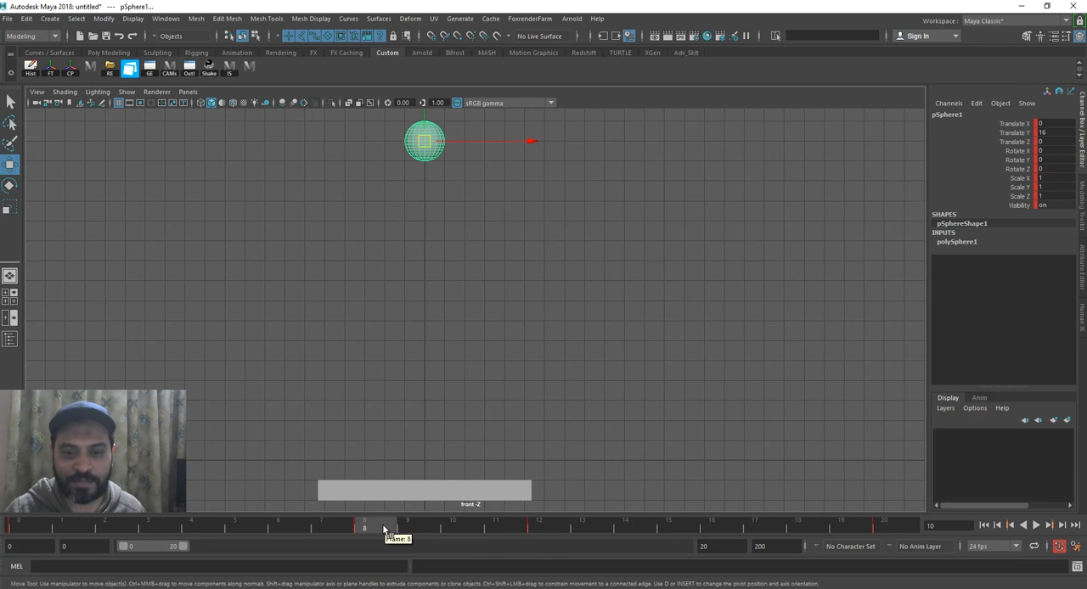
left_click_drag(383, 530, 407, 532)
left_click_drag(476, 528, 17, 530)
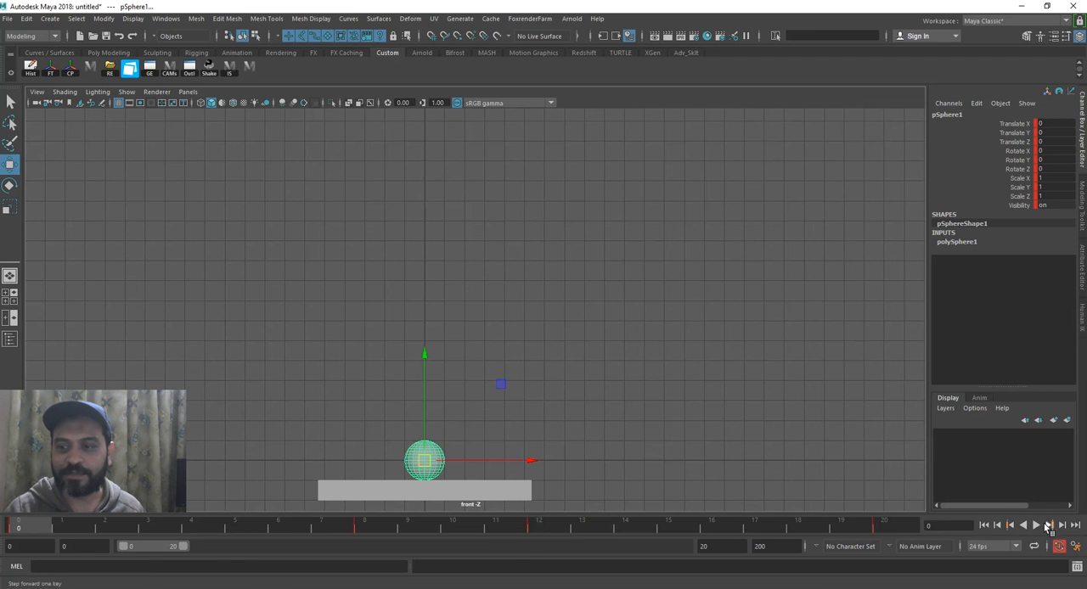
left_click(1036, 524)
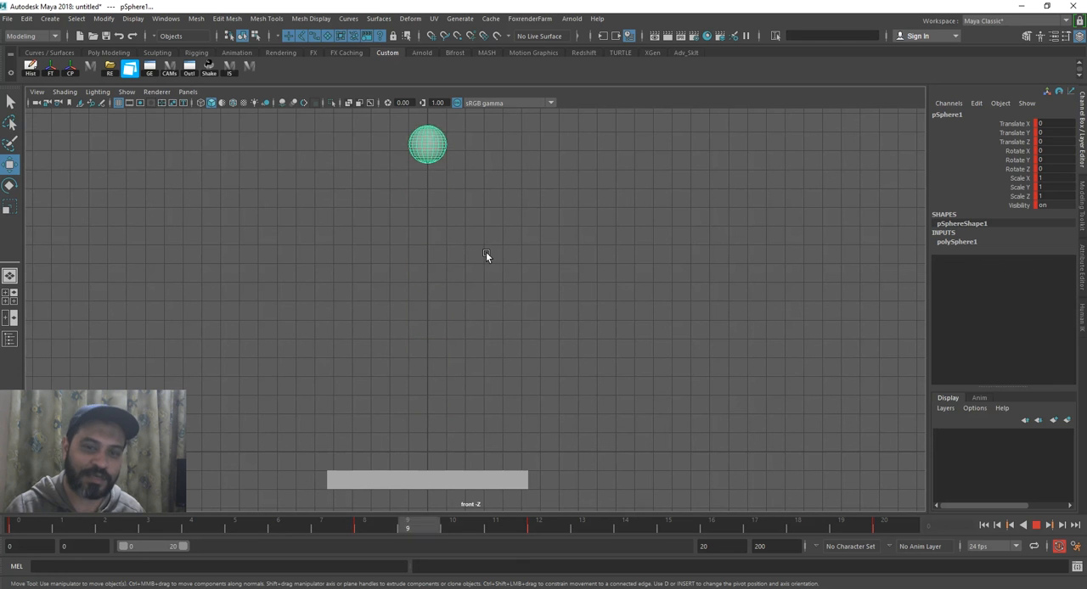
left_click(1035, 525)
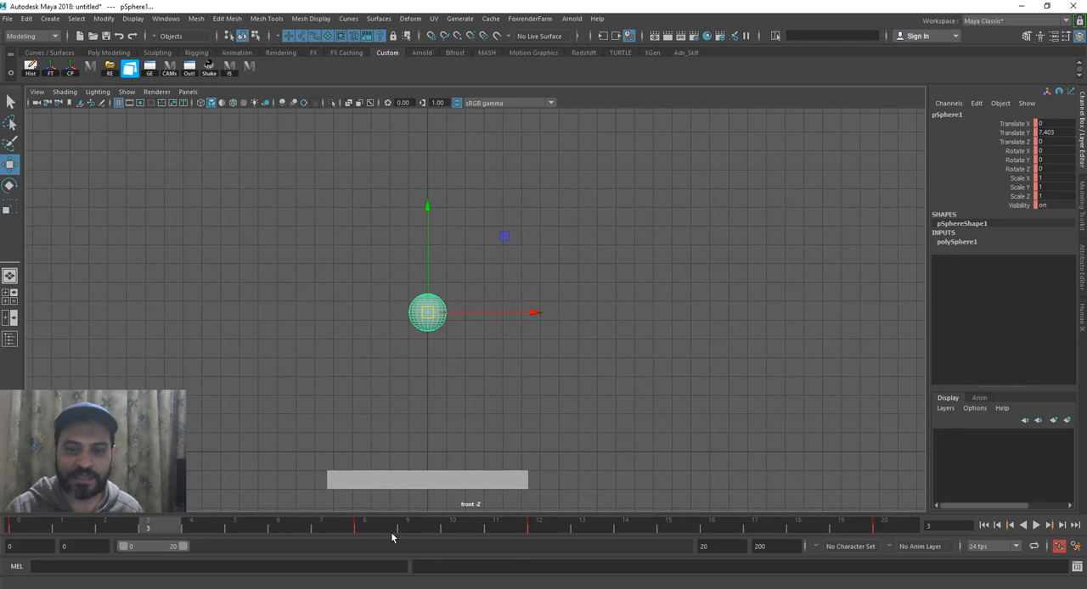
Lengthen the hang time by moving the sphere's frame 8 key to frame 7 and its frame 12 key to frame 13.
left_click(381, 528)
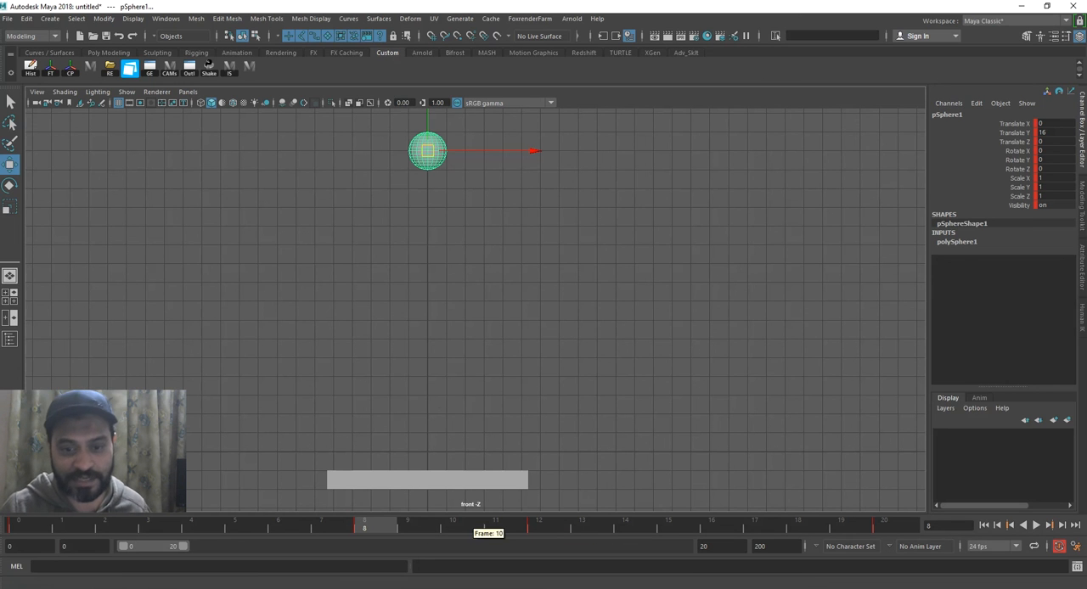
left_click(372, 528, "shift")
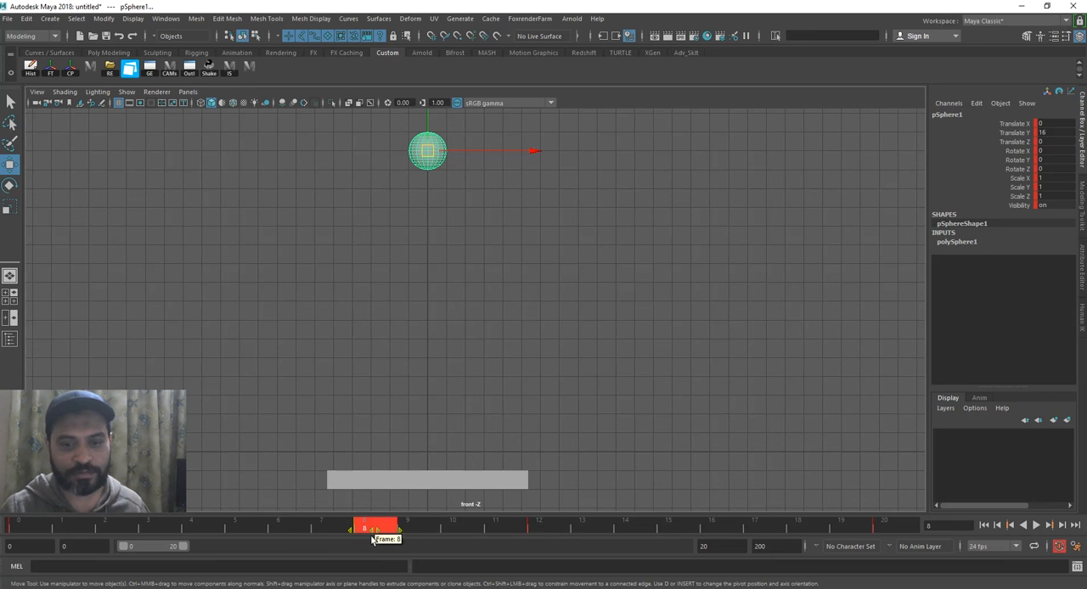
left_click(364, 530)
key("alt+v")
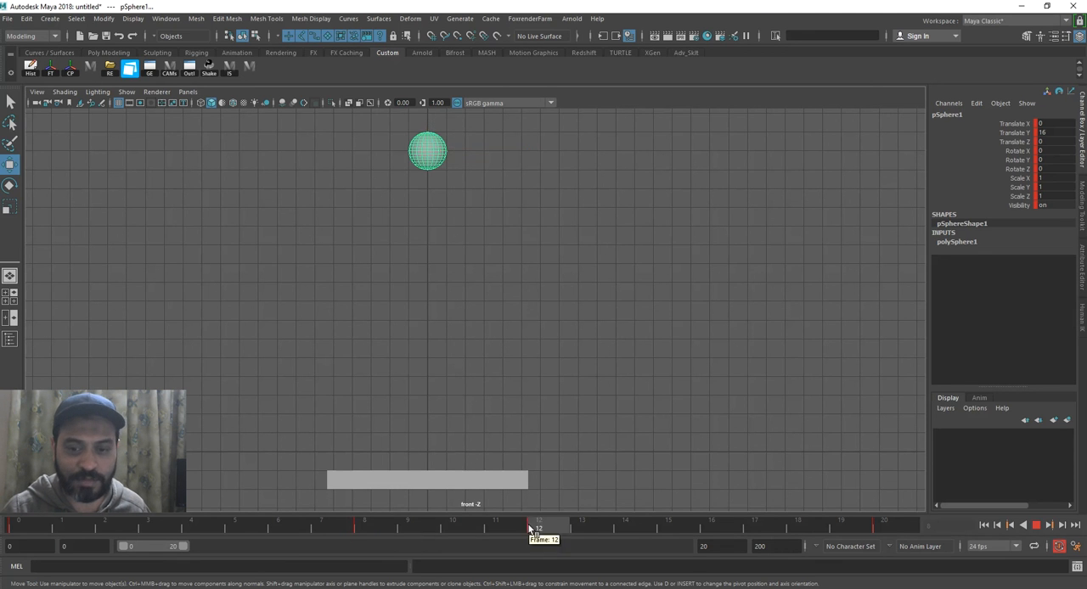
left_click(375, 528, "shift")
left_click_drag(374, 531, 349, 530)
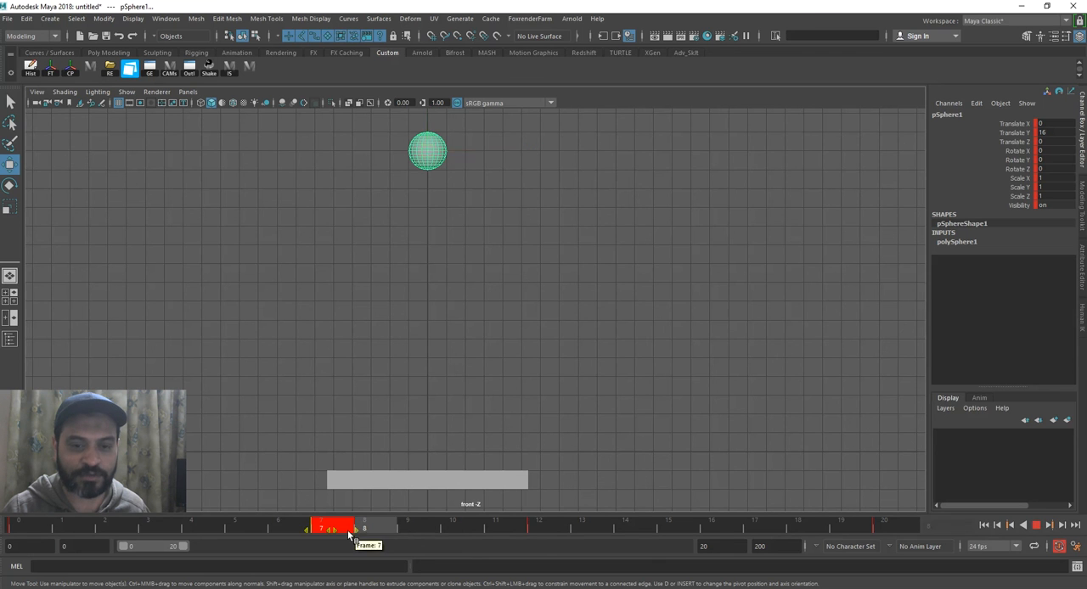
left_click(540, 527, "shift")
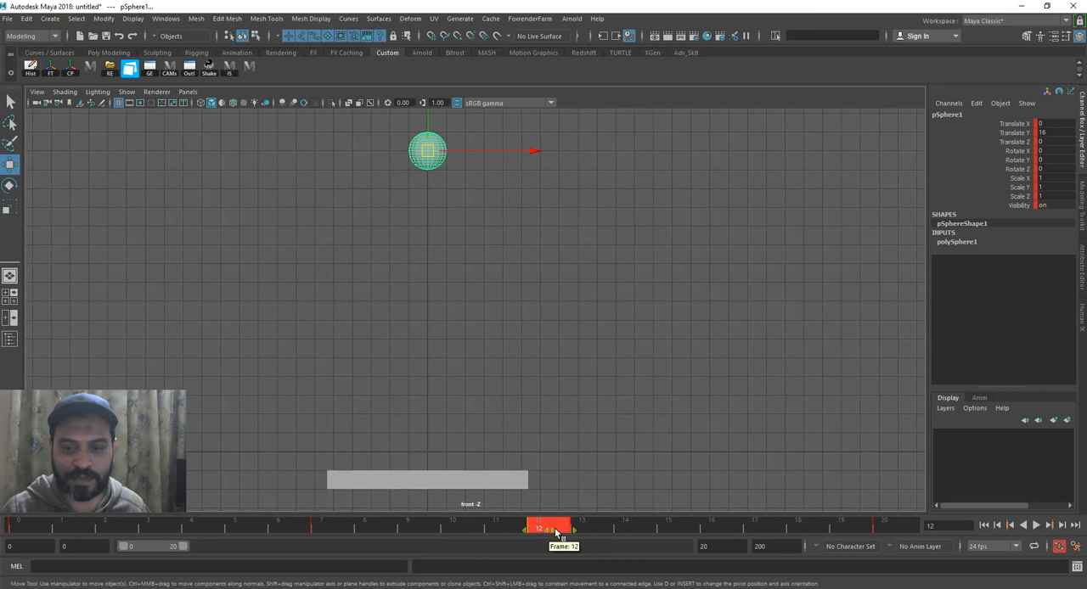
left_click_drag(554, 532, 584, 531)
Play back the bounce from frame 0 to check the longer hang time.
left_click_drag(49, 523, 19, 531)
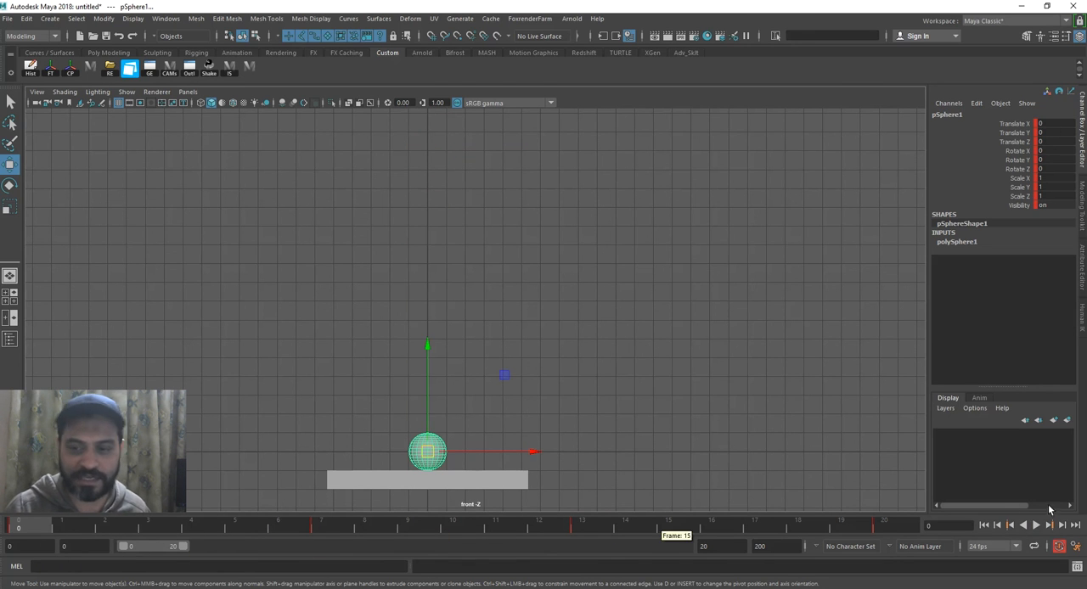
left_click(1049, 525)
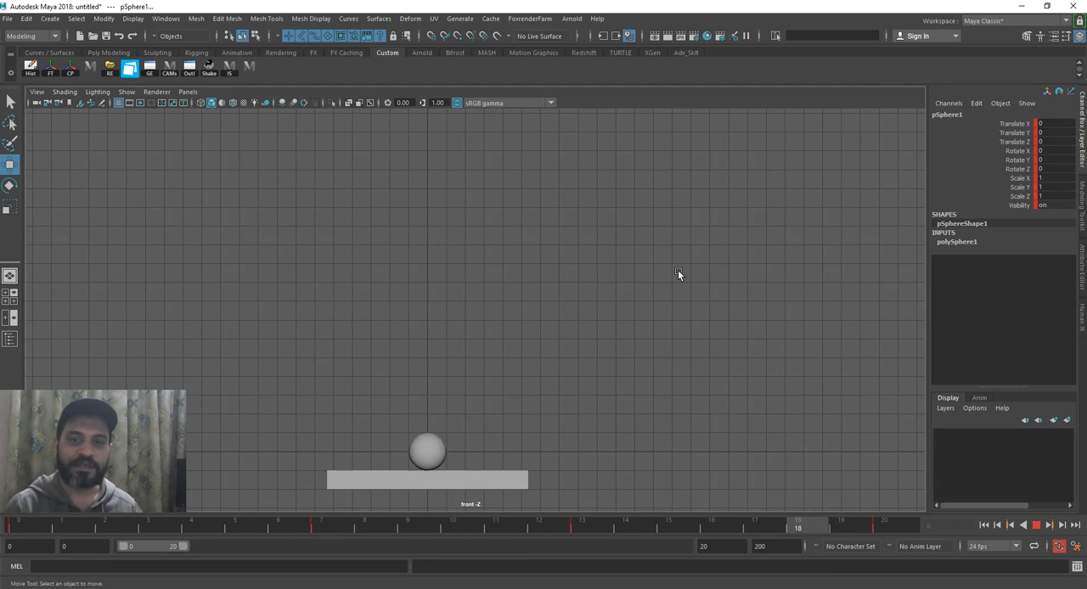
left_click(1035, 526)
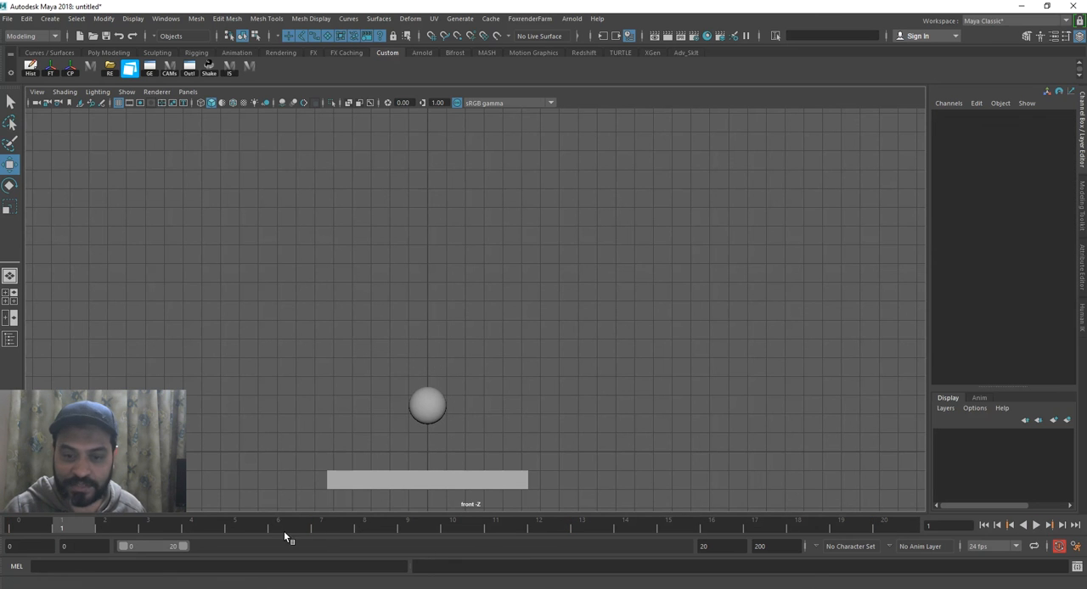
Extend the playback range to frame 24 and shift the sphere's keys at frames 7, 13 and 20 one frame later.
left_click(440, 398)
left_click_drag(189, 530, 320, 528)
left_click(709, 546)
type("24")
key("Return")
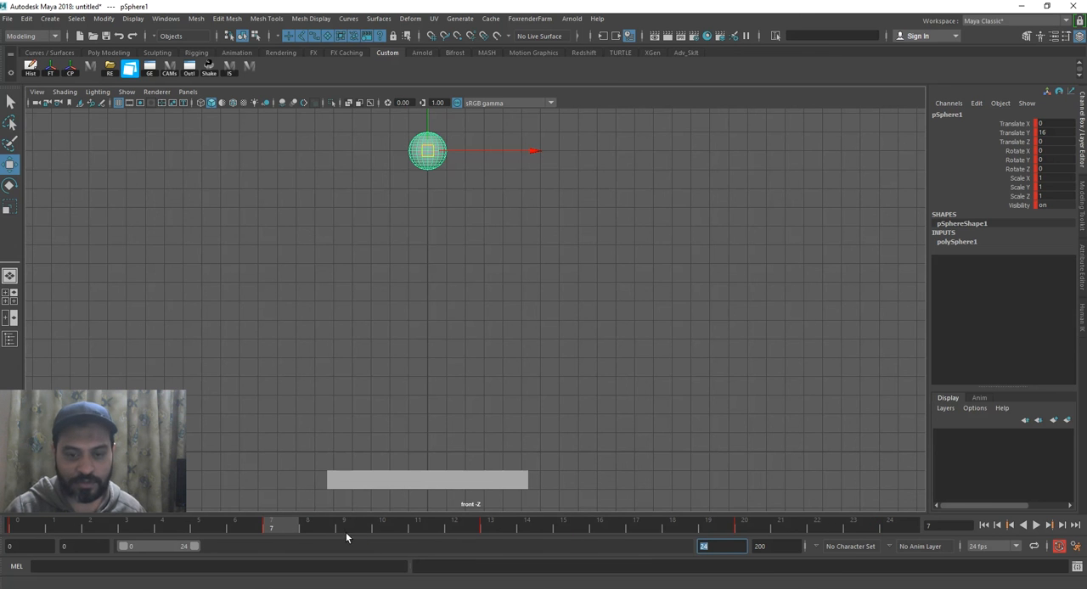
left_click_drag(285, 528, 741, 524, "shift")
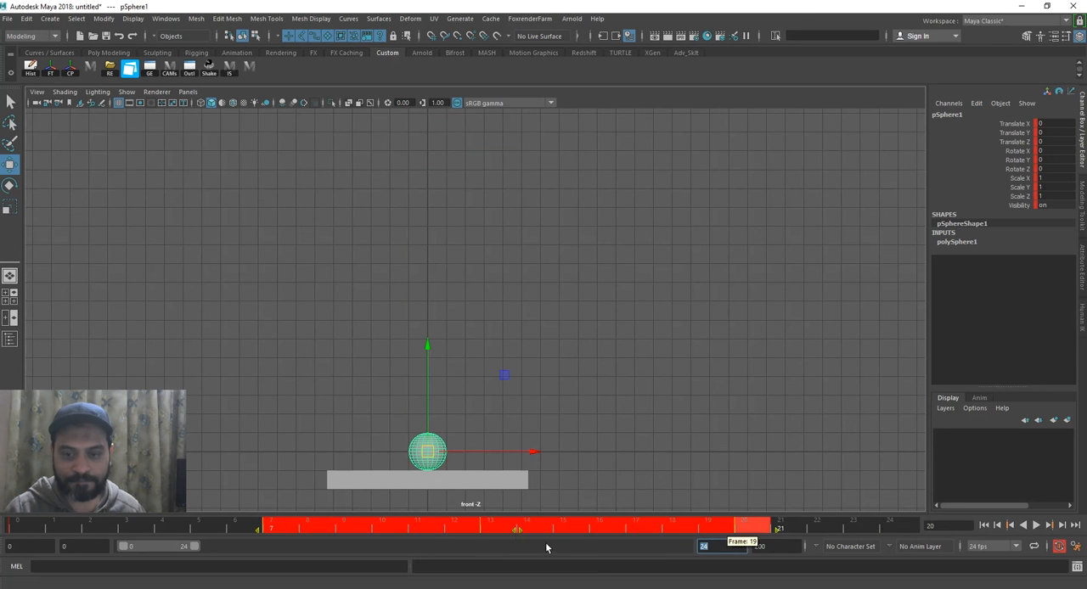
left_click_drag(521, 533, 559, 535)
Move the sphere's final ground key to frame 22 and set the playback end to frame 22.
left_click_drag(195, 529, 820, 535)
type("22")
key("Return")
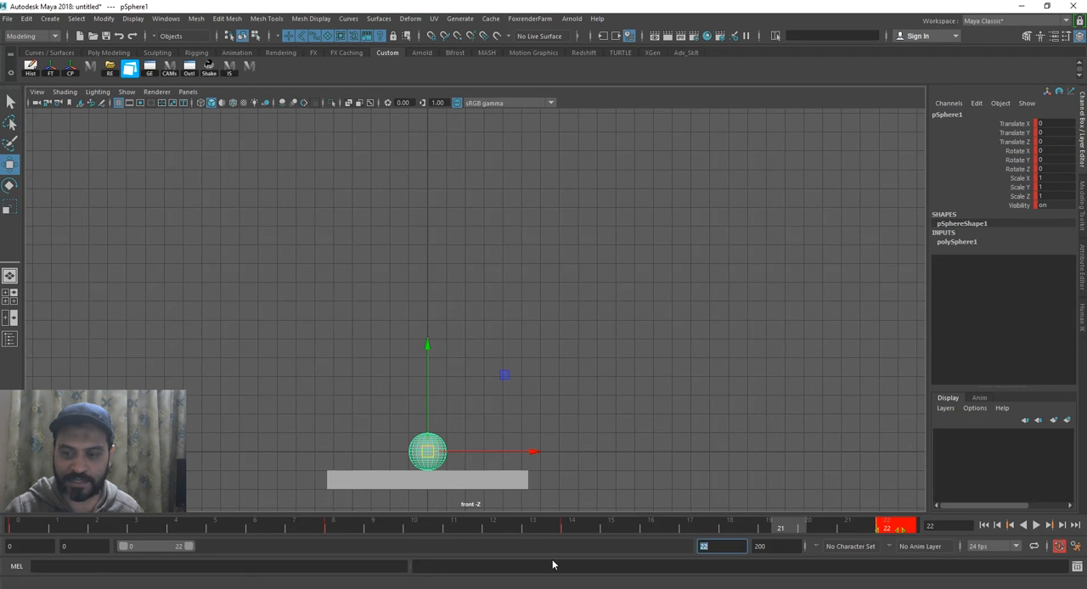
Deselect the sphere, play the retimed bounce and hide the grid in the front viewport.
left_click(592, 419)
left_click(1049, 526)
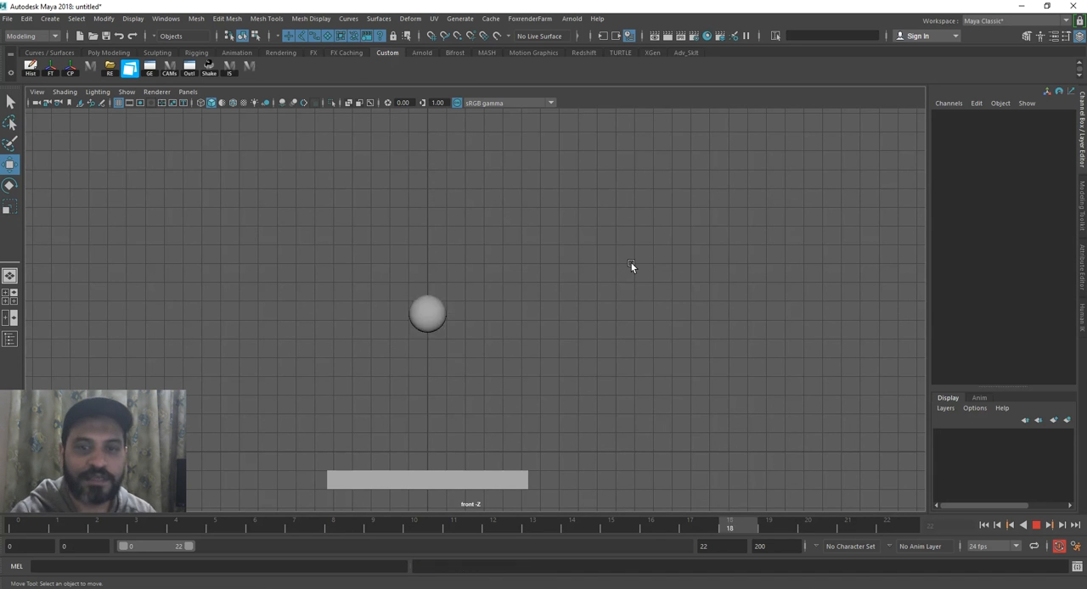
left_click(126, 92)
left_click(161, 540)
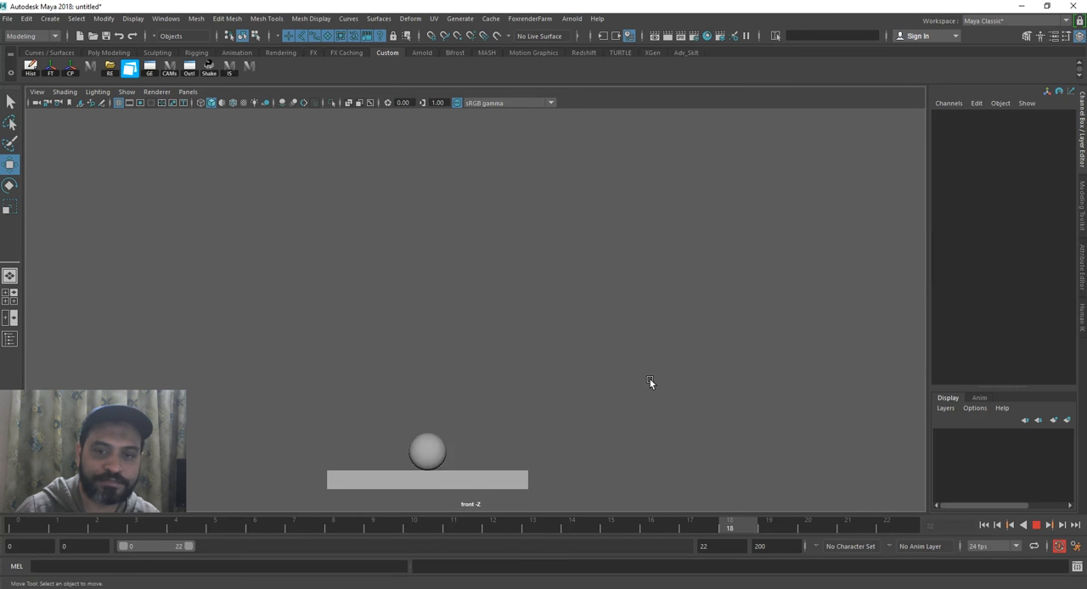